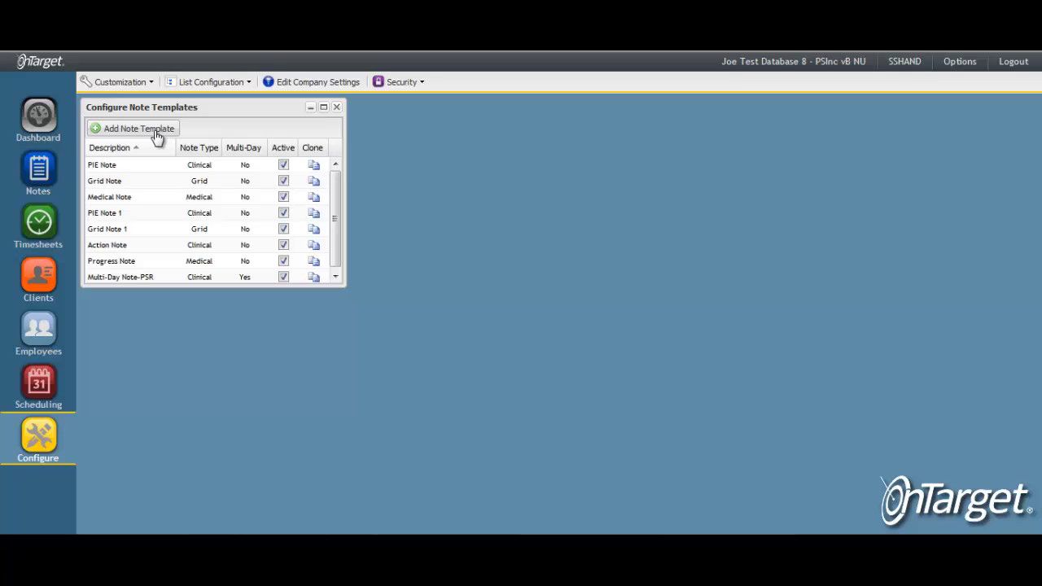
Add a Clinical note template described as Multi-Day Note-PSR with the Multi-Day option enabled, and save it.
{"action": "left_click", "coordinate": [157, 131]}
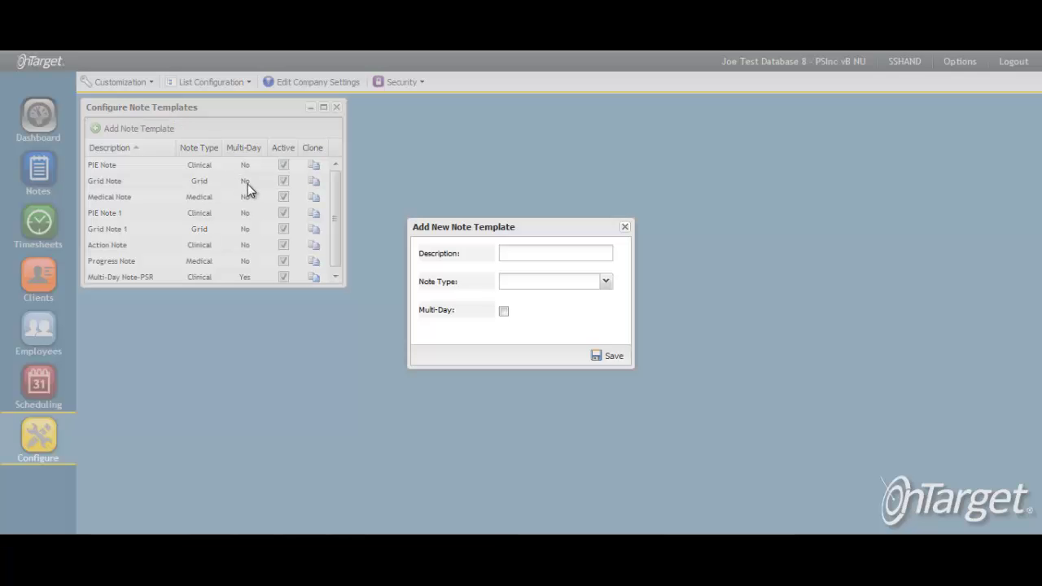
{"action": "left_click", "coordinate": [525, 253]}
{"action": "type", "text": "Multi-Day Note"}
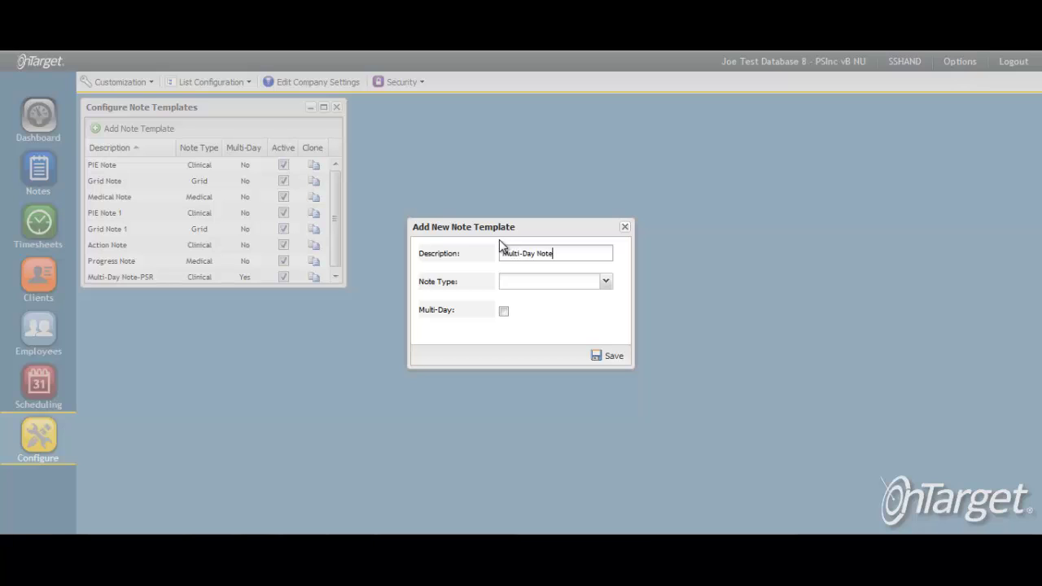
{"action": "type", "text": "-PSR"}
{"action": "left_click", "coordinate": [607, 285]}
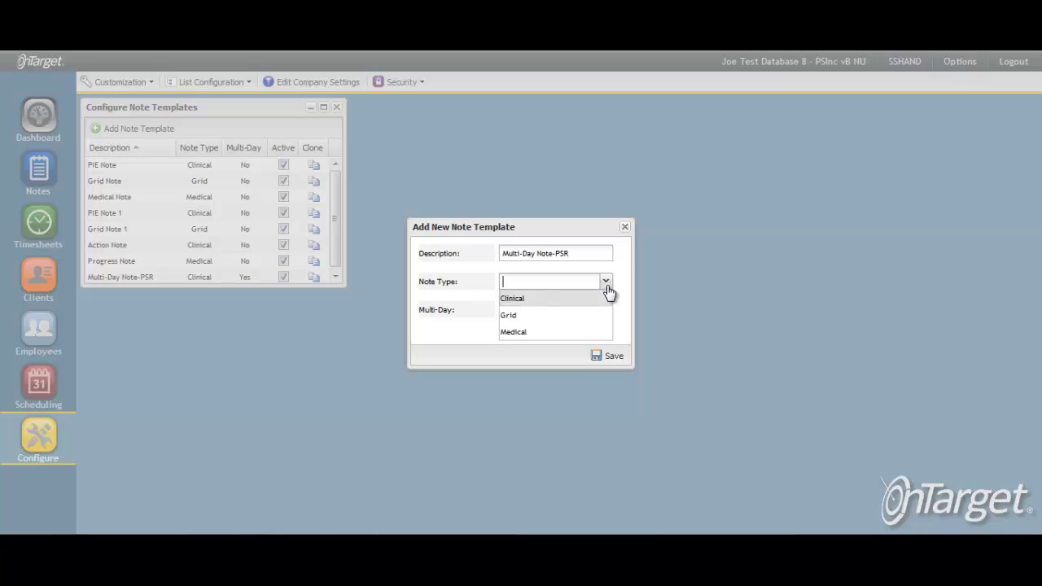
{"action": "left_click", "coordinate": [562, 298]}
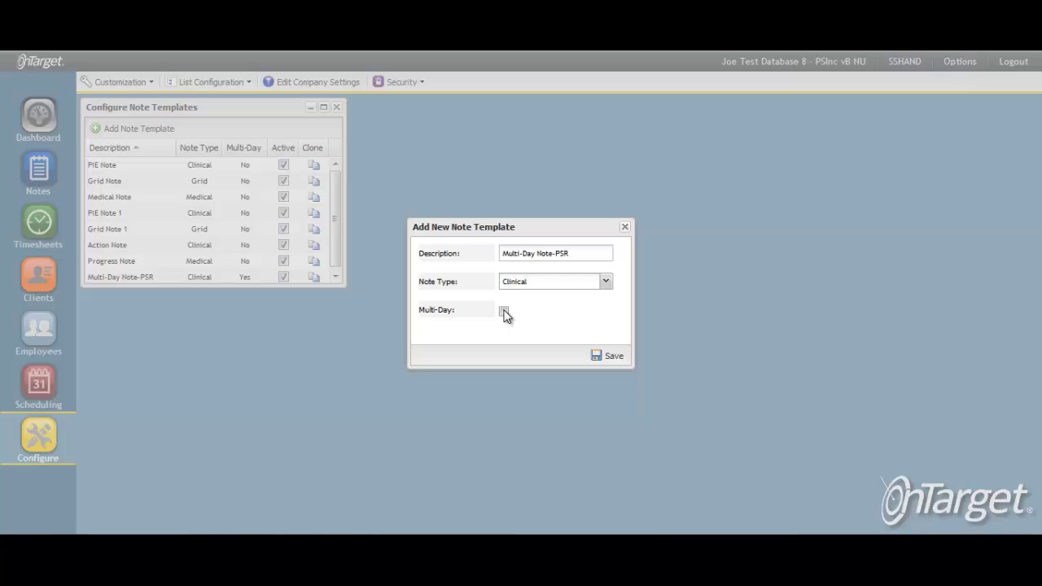
{"action": "left_click", "coordinate": [504, 312]}
{"action": "left_click", "coordinate": [612, 357]}
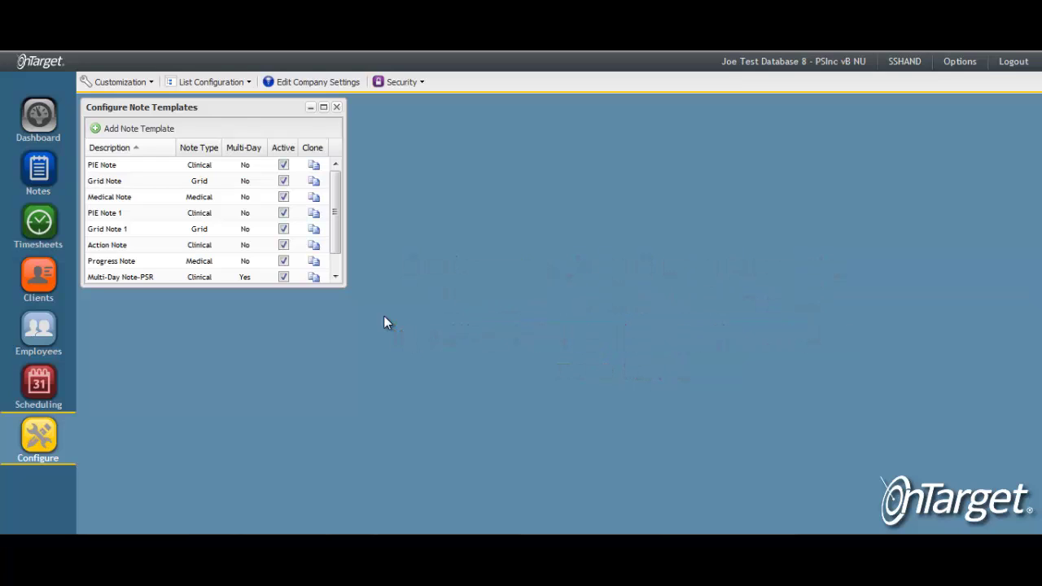
In the State Services configuration, set the default template of PSR (H2017) to Multi-Day Note-PSR and save the service.
{"action": "left_click", "coordinate": [247, 83]}
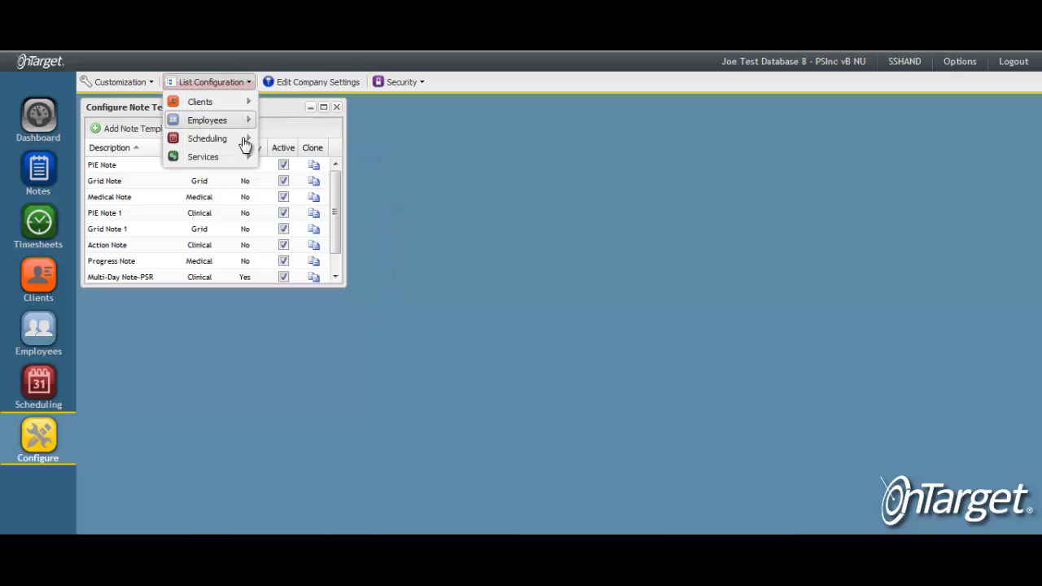
{"action": "mouse_move", "coordinate": [239, 161]}
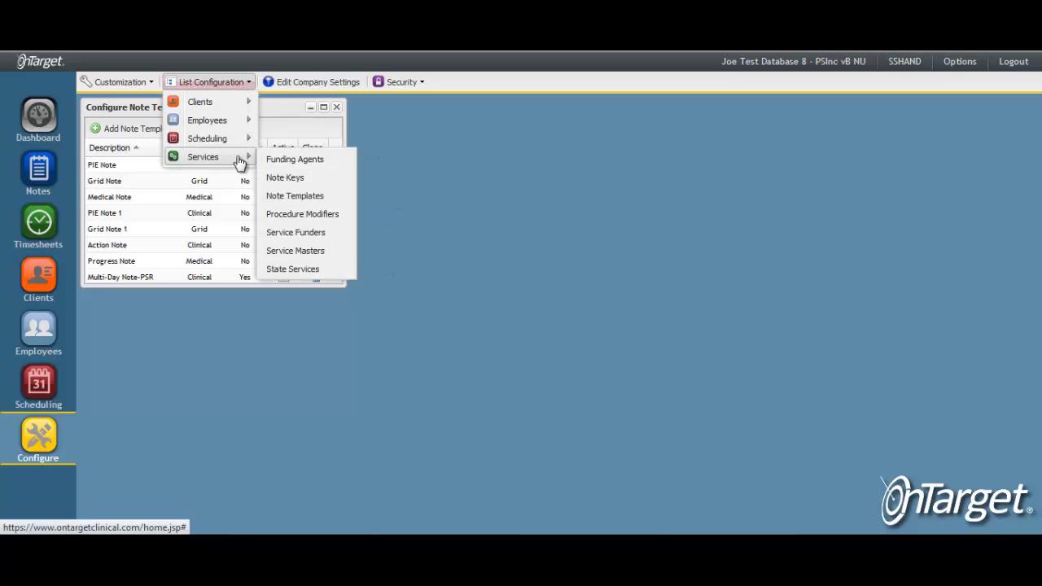
{"action": "left_click", "coordinate": [340, 277]}
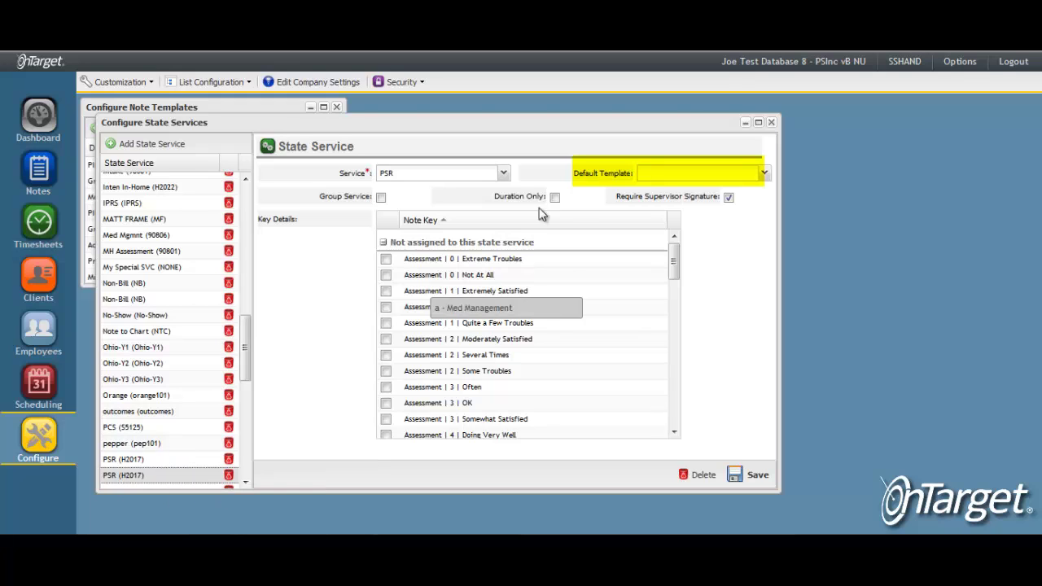
{"action": "left_click", "coordinate": [764, 175]}
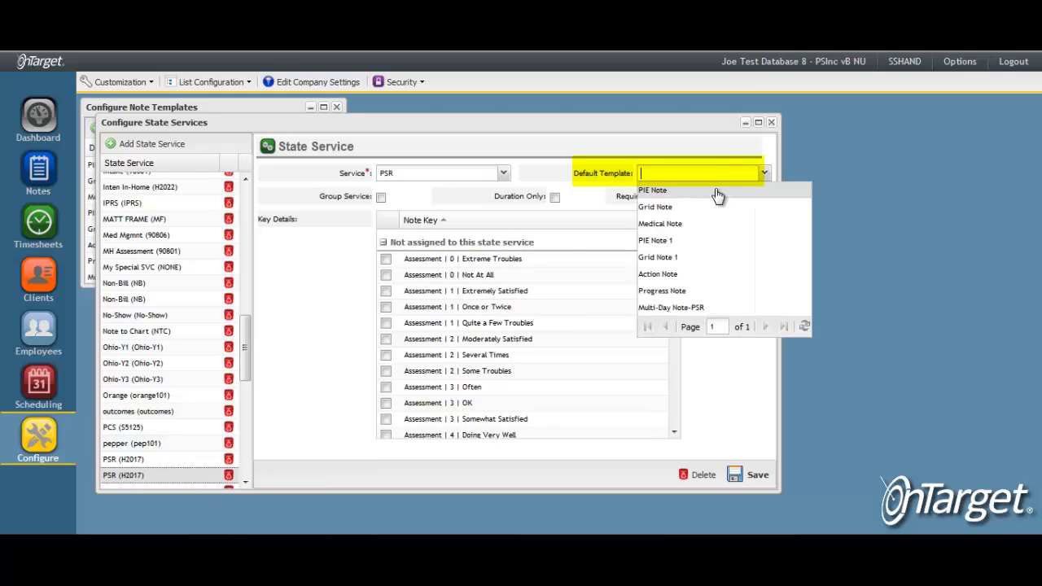
{"action": "left_click", "coordinate": [692, 309]}
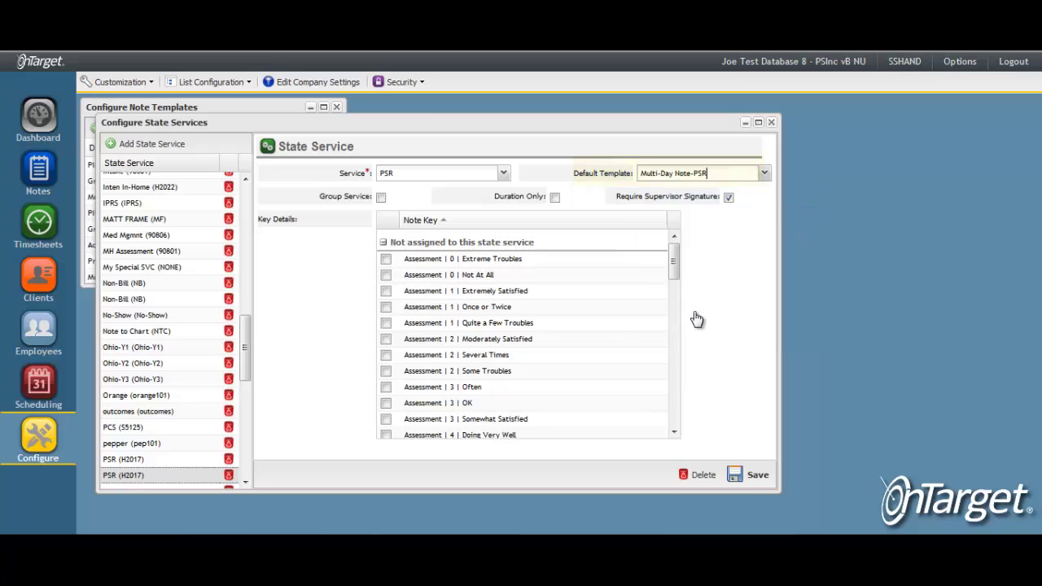
{"action": "left_click", "coordinate": [744, 481]}
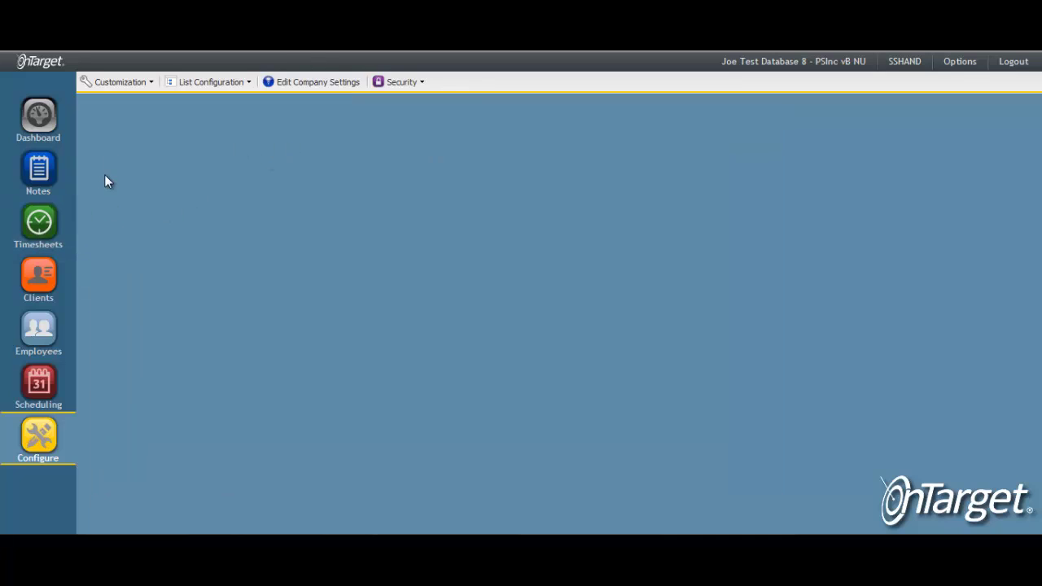
Start a new clinical note in a maximized window and choose the client.
{"action": "left_click", "coordinate": [47, 189]}
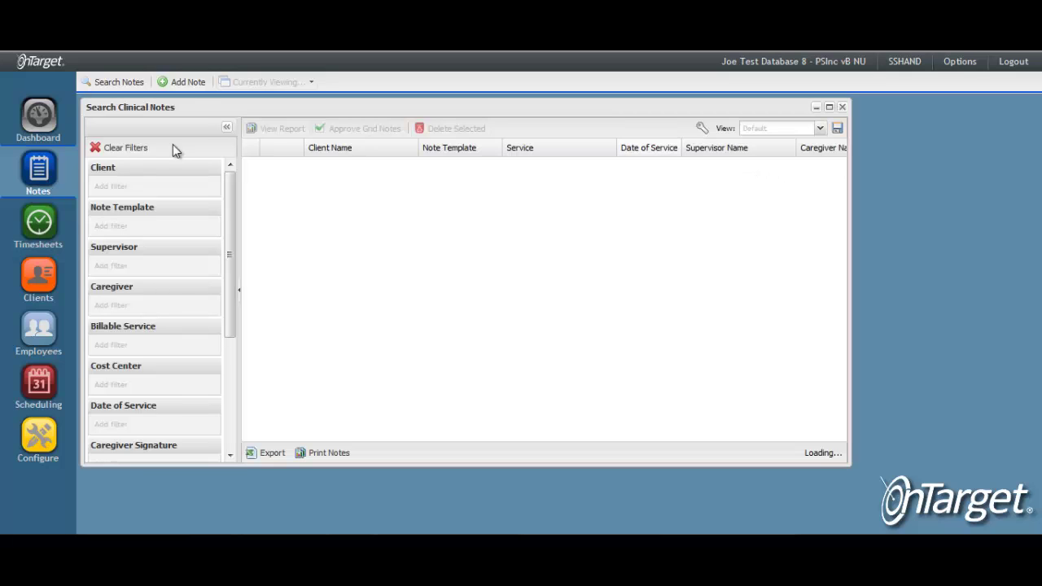
{"action": "left_click", "coordinate": [188, 82]}
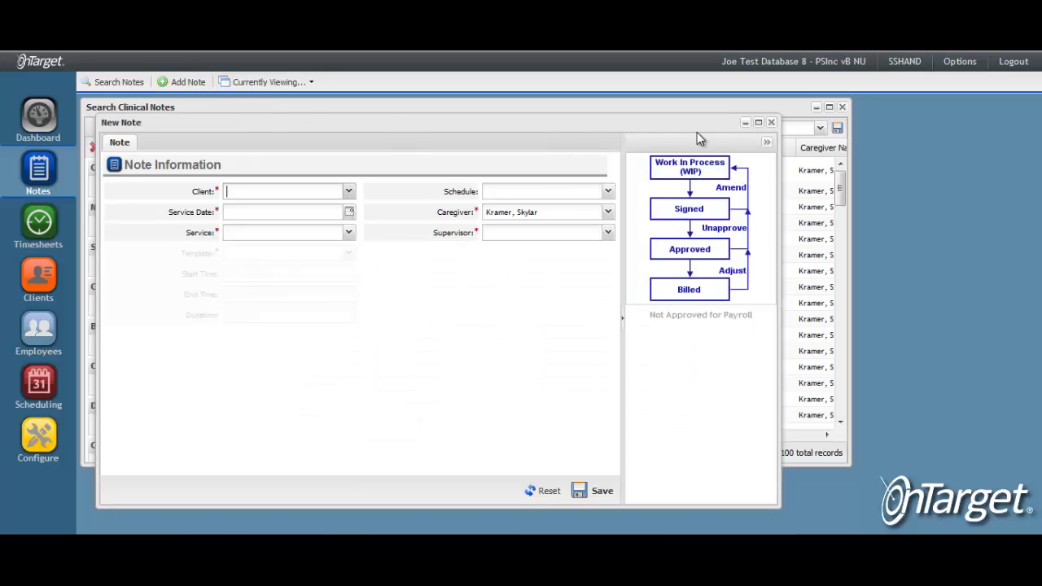
{"action": "left_click", "coordinate": [758, 124]}
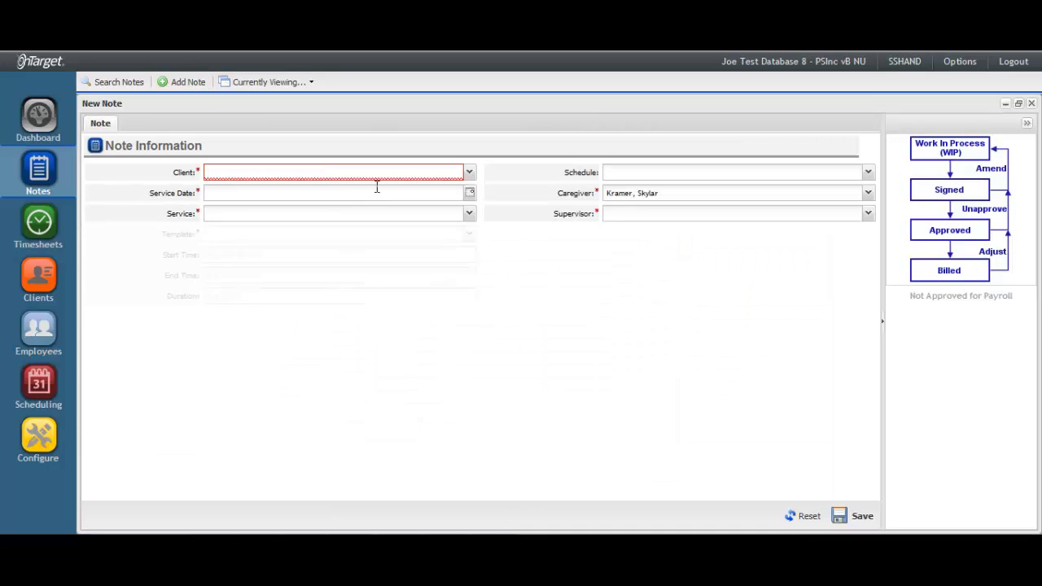
{"action": "left_click", "coordinate": [470, 172]}
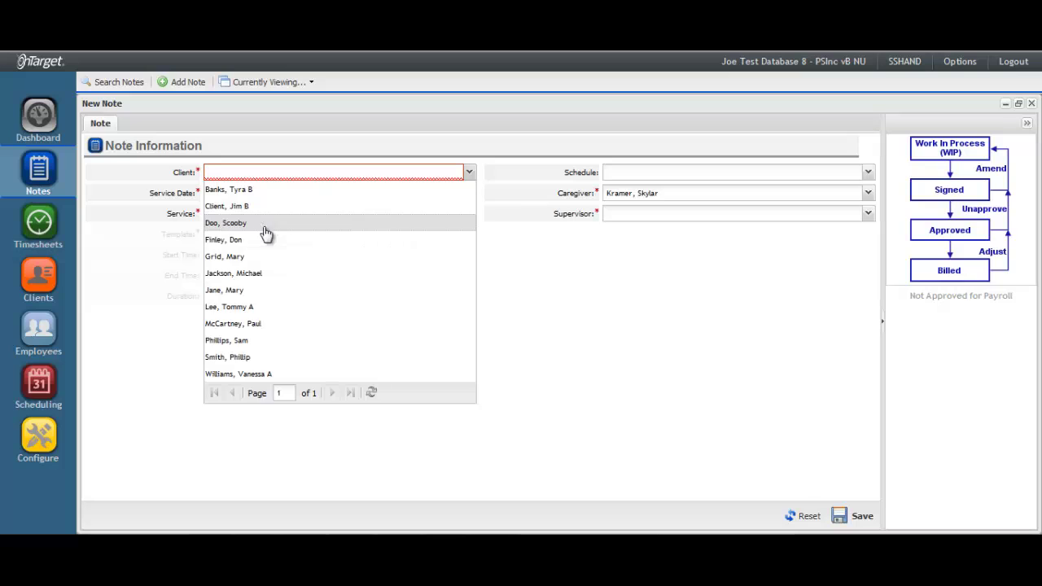
{"action": "left_click", "coordinate": [227, 358]}
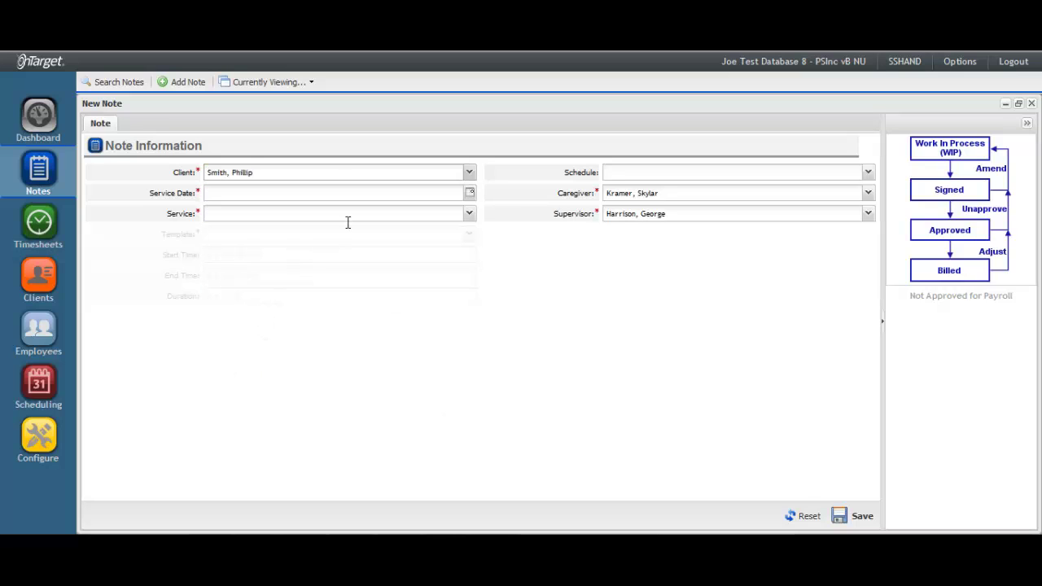
Set the new note's service date to 05/01/2013 and its service to PSR (H2017).
{"action": "left_click", "coordinate": [469, 193]}
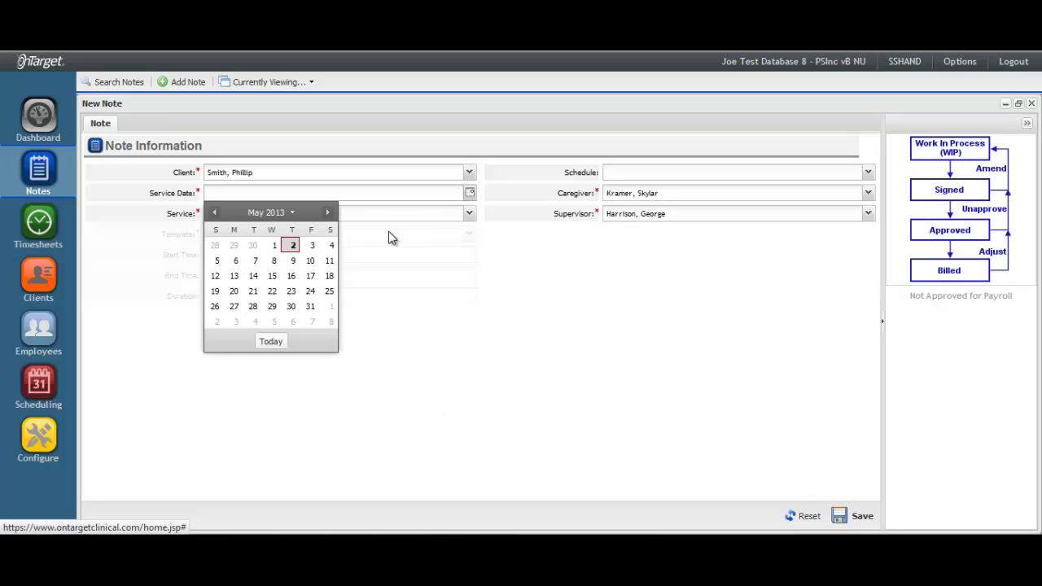
{"action": "left_click", "coordinate": [275, 247]}
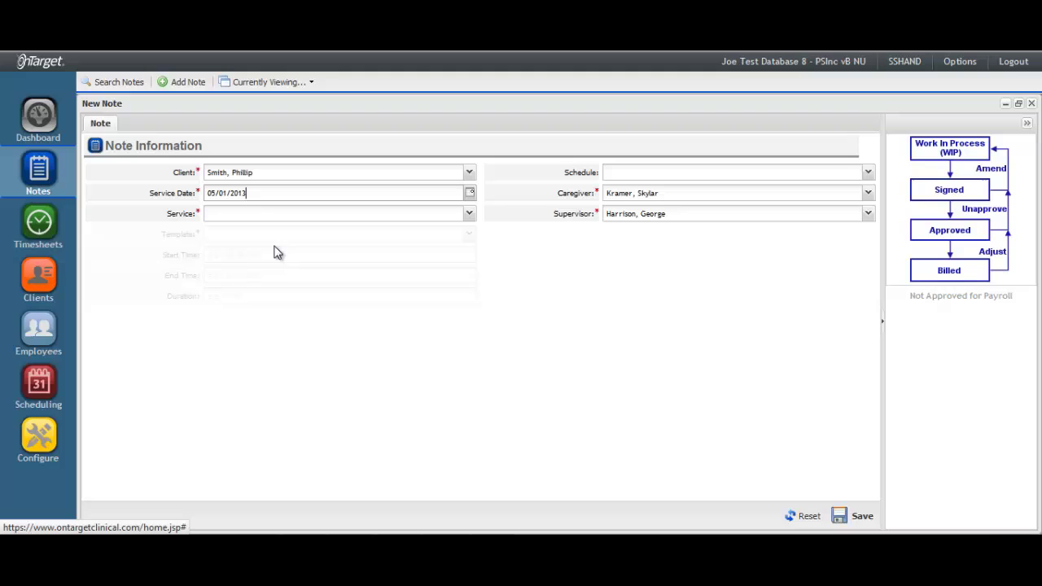
{"action": "left_click", "coordinate": [470, 215]}
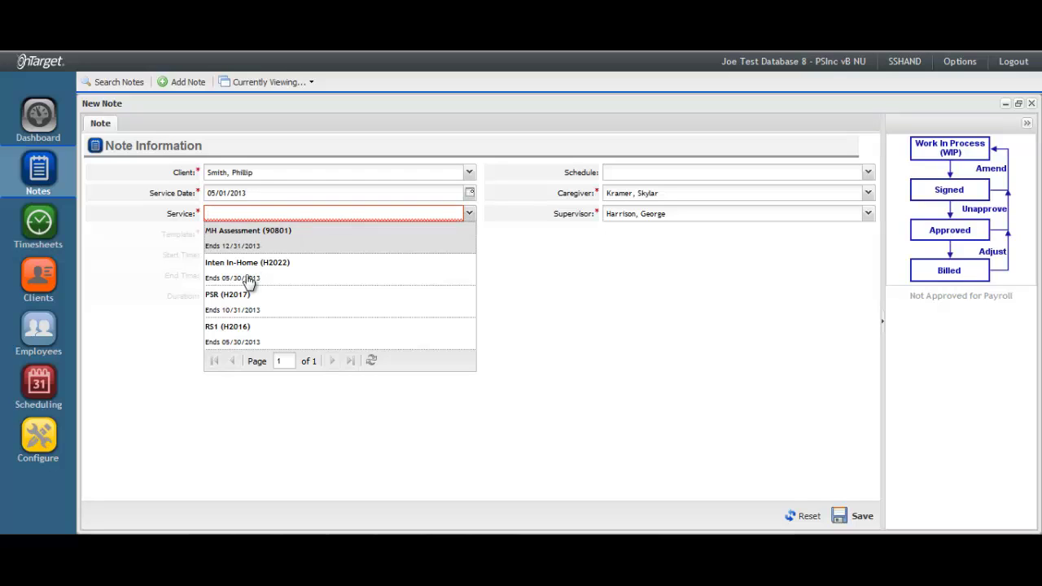
{"action": "left_click", "coordinate": [240, 313]}
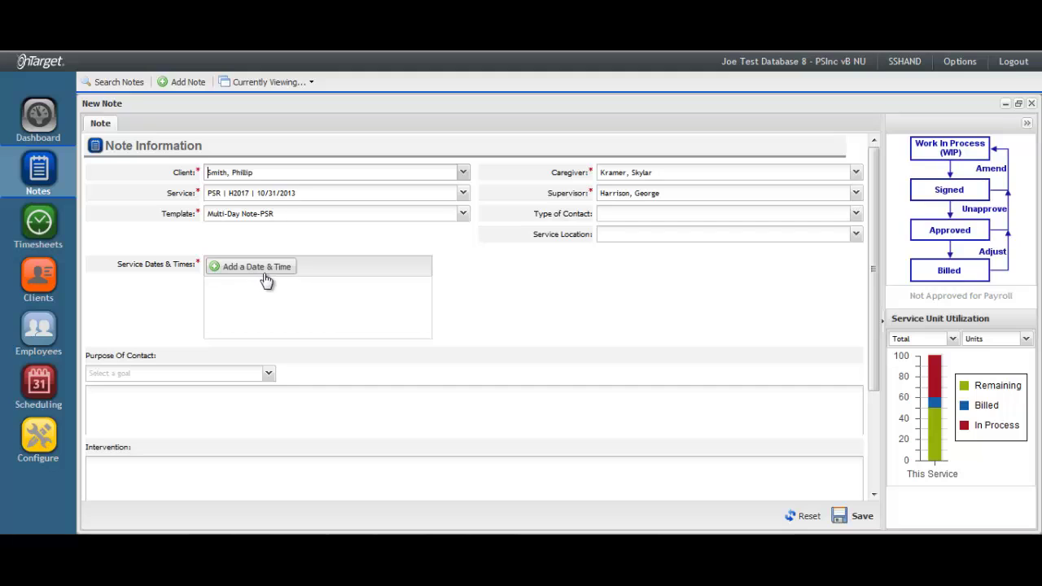
Add a service date and time to the note from the client's 05/08/2013 PSR schedule, 09:00 AM to 02:00 PM.
{"action": "left_click", "coordinate": [281, 268]}
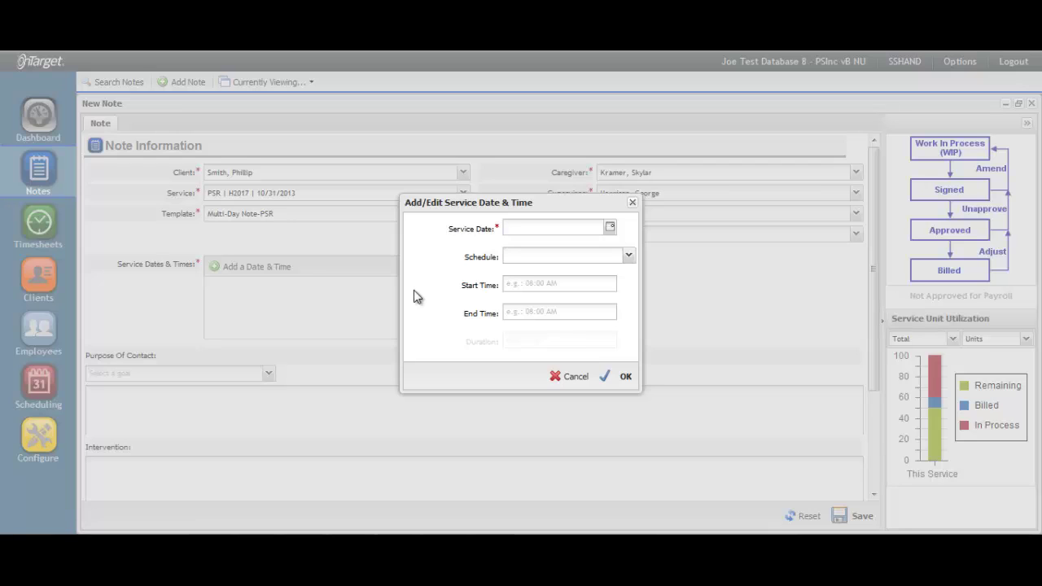
{"action": "left_click", "coordinate": [628, 257]}
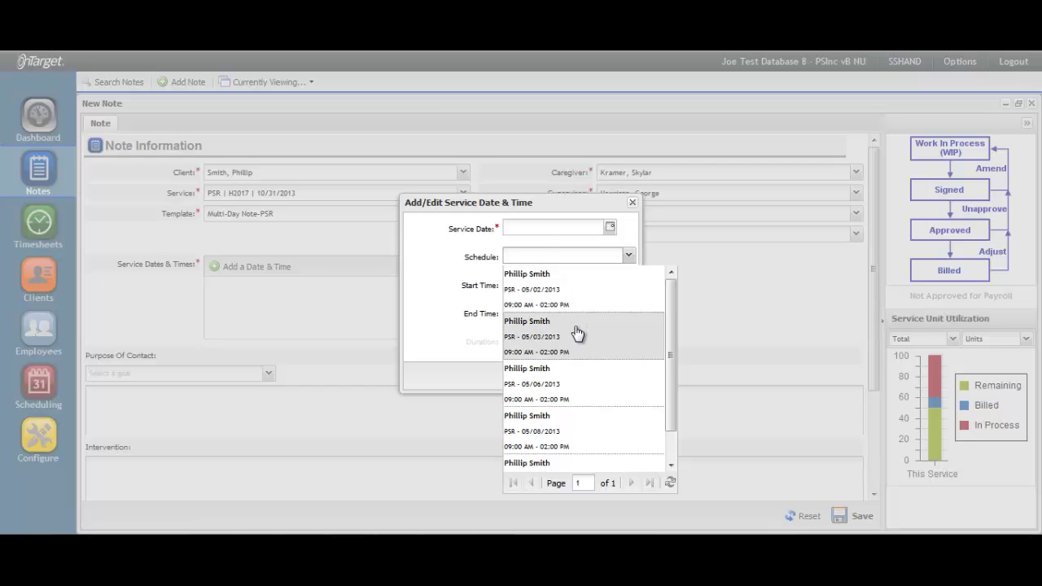
{"action": "left_click", "coordinate": [574, 440]}
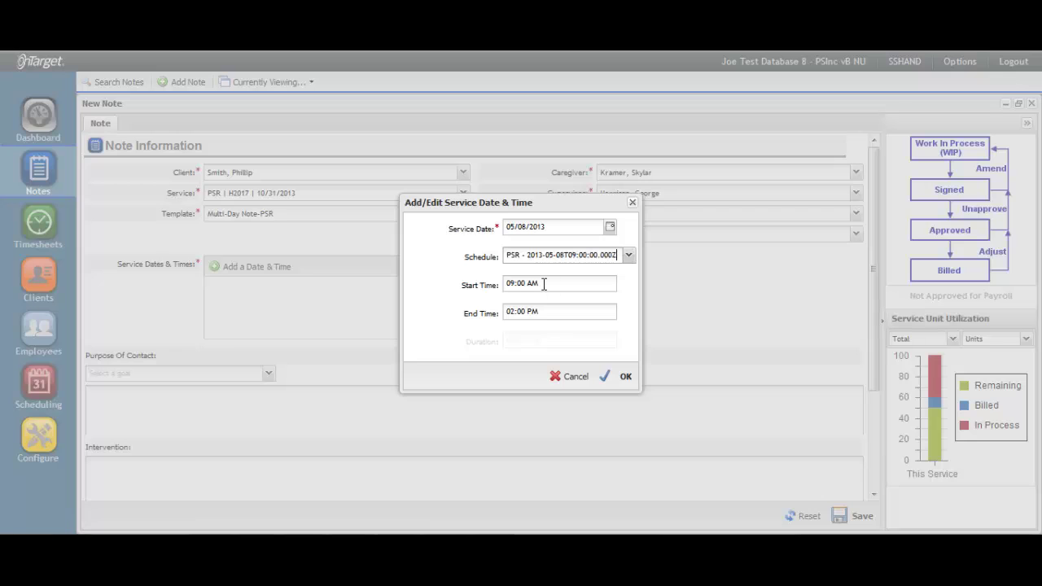
{"action": "left_click_drag", "start_coordinate": [544, 284], "coordinate": [507, 282]}
{"action": "left_click_drag", "start_coordinate": [548, 311], "coordinate": [508, 307]}
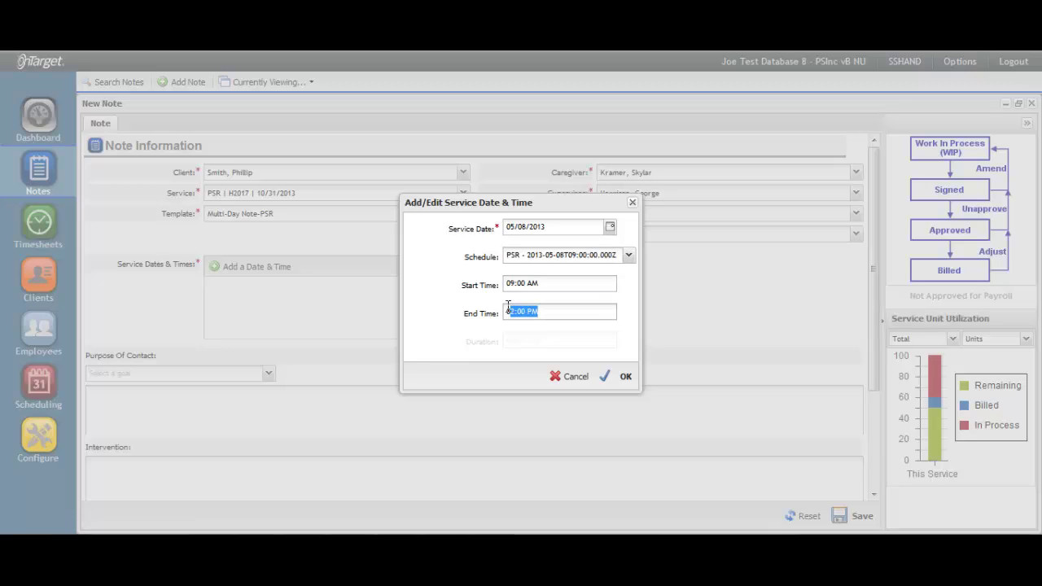
{"action": "left_click", "coordinate": [612, 378]}
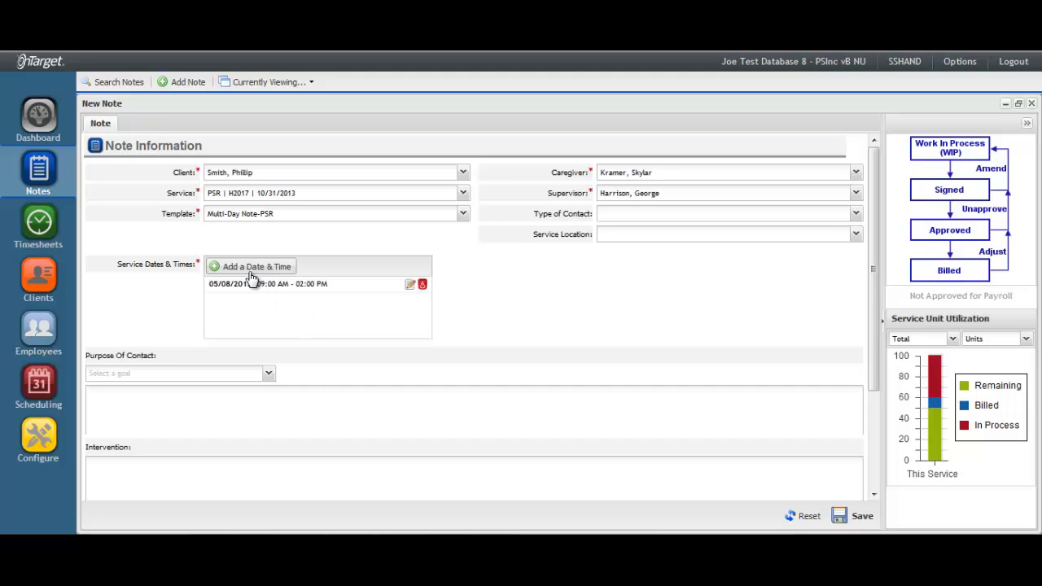
Add a second service date and time from the client's 05/03/2013 PSR schedule, 09:00 AM to 02:00 PM.
{"action": "left_click", "coordinate": [252, 269]}
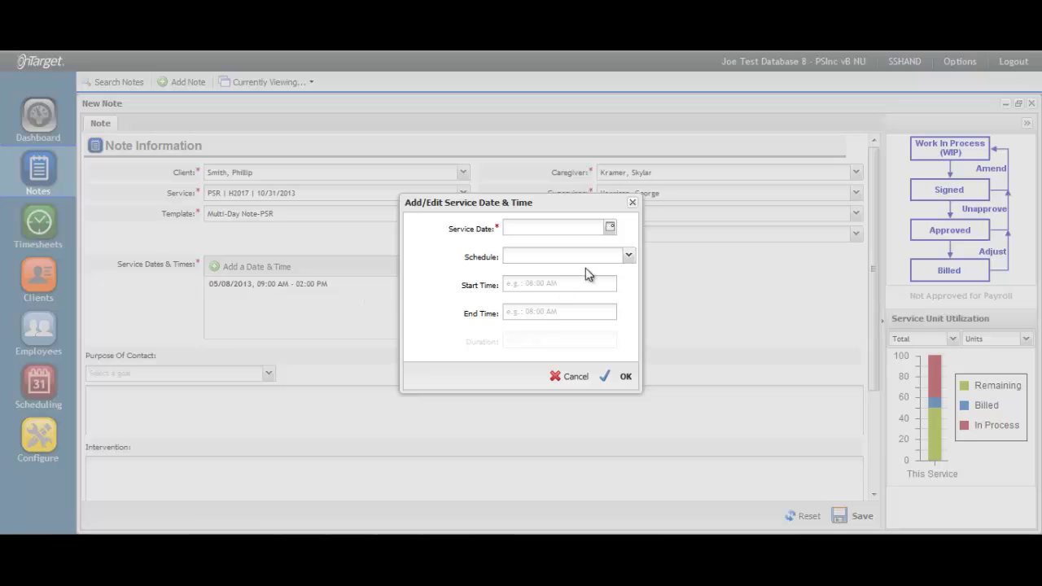
{"action": "left_click", "coordinate": [629, 256]}
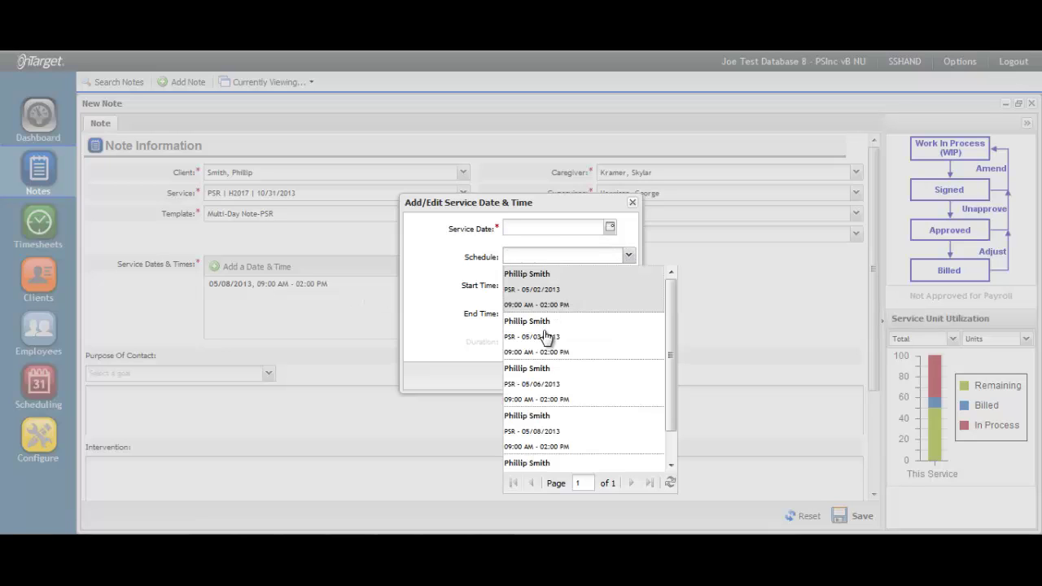
{"action": "left_click", "coordinate": [546, 345]}
{"action": "left_click", "coordinate": [612, 378]}
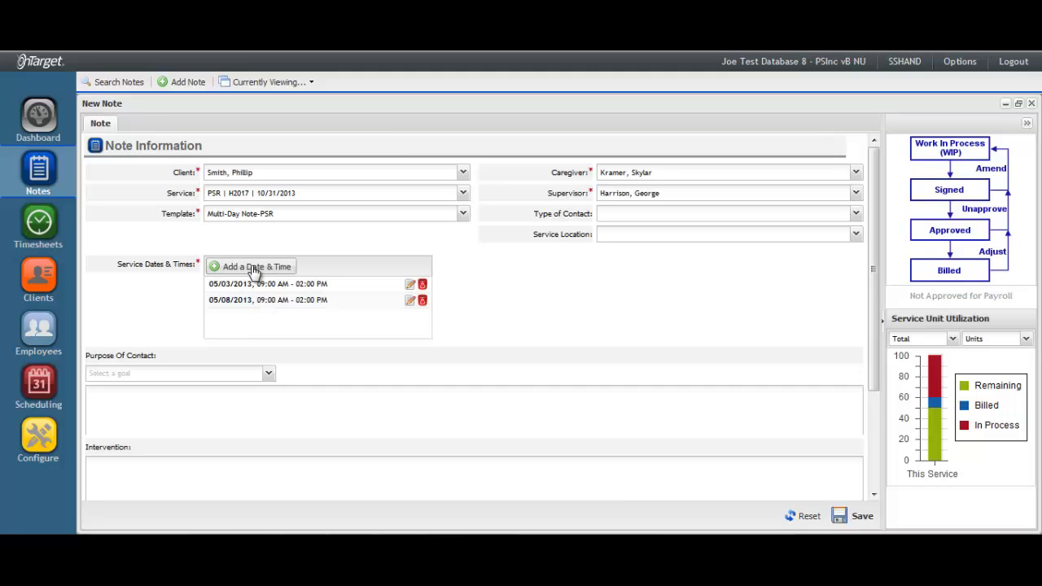
Add a service date of 04/29/2013 to the note, from 08:00 AM to 09:00 AM.
{"action": "left_click", "coordinate": [253, 267]}
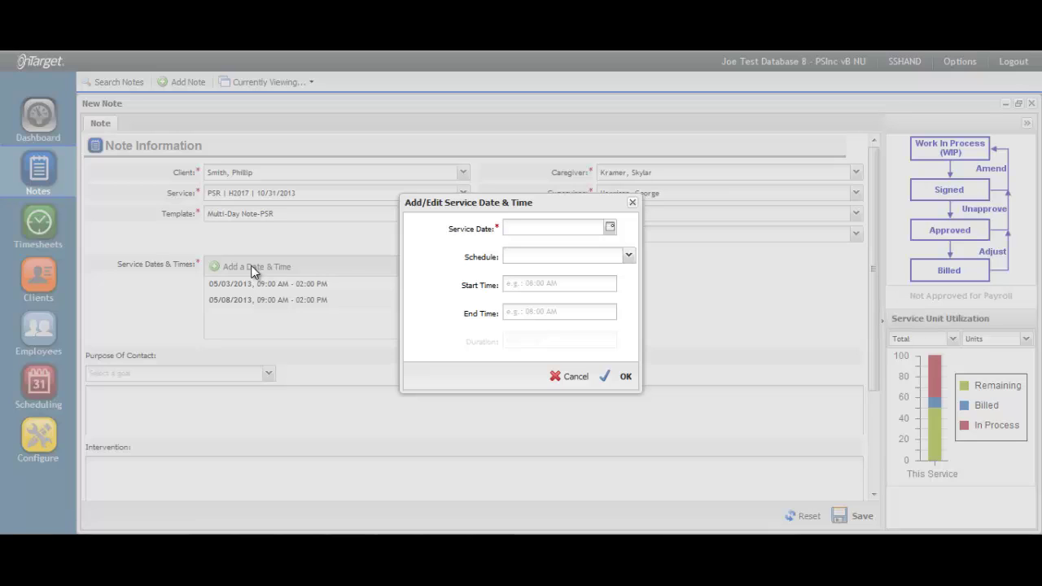
{"action": "left_click", "coordinate": [609, 228]}
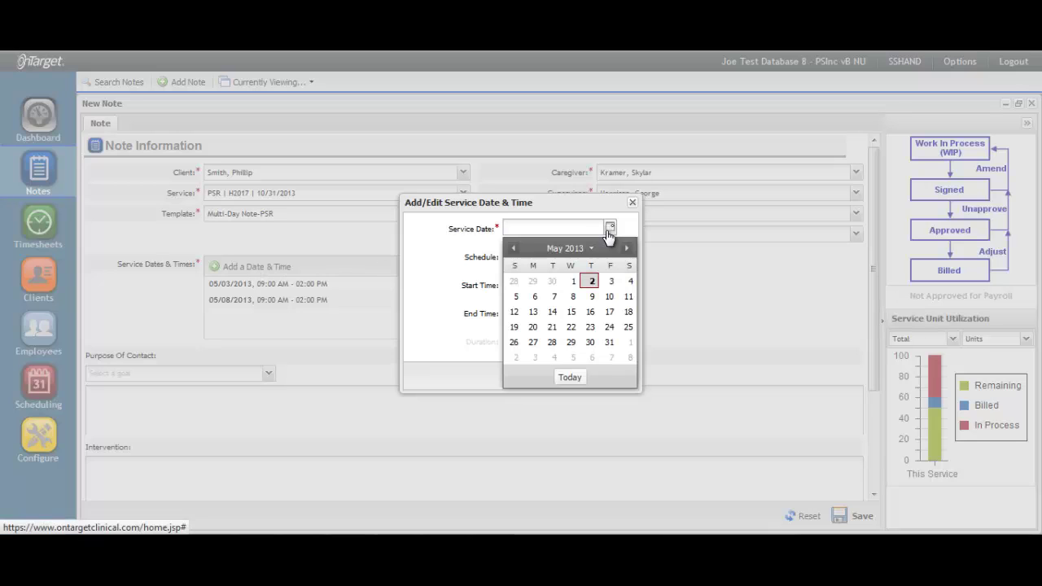
{"action": "left_click", "coordinate": [533, 282]}
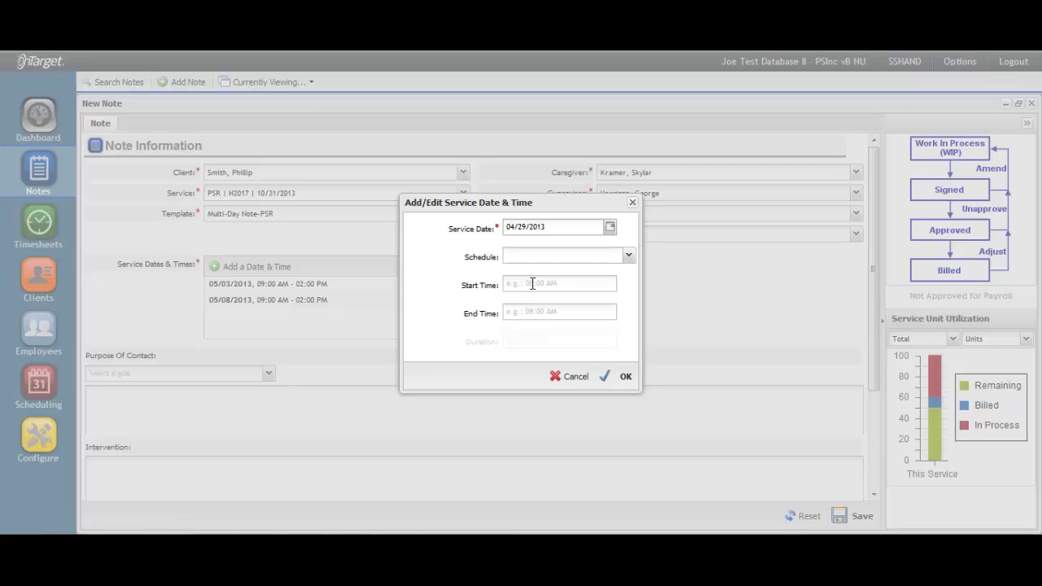
{"action": "left_click", "coordinate": [526, 285]}
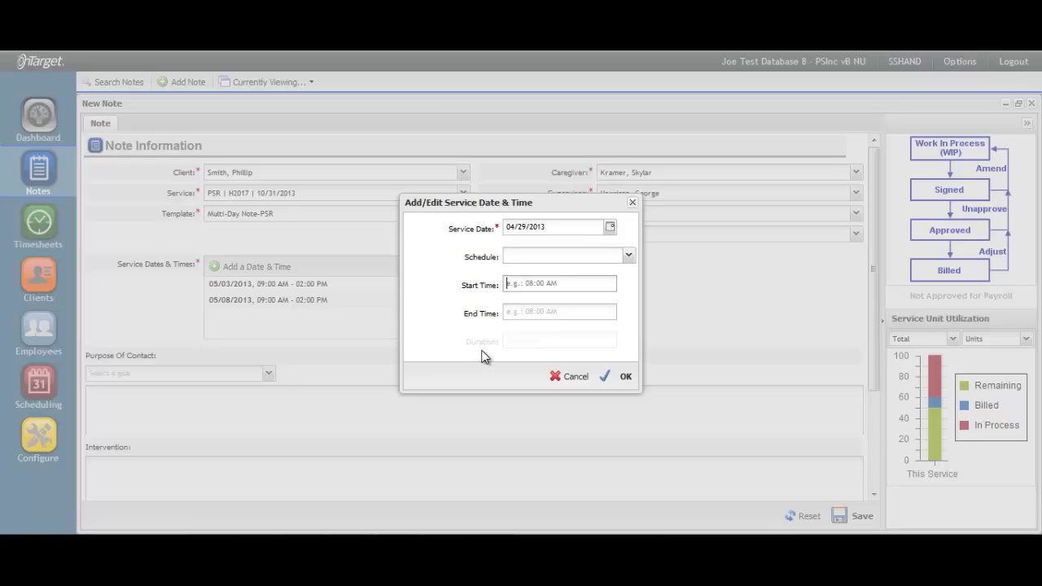
{"action": "type", "text": "800a"}
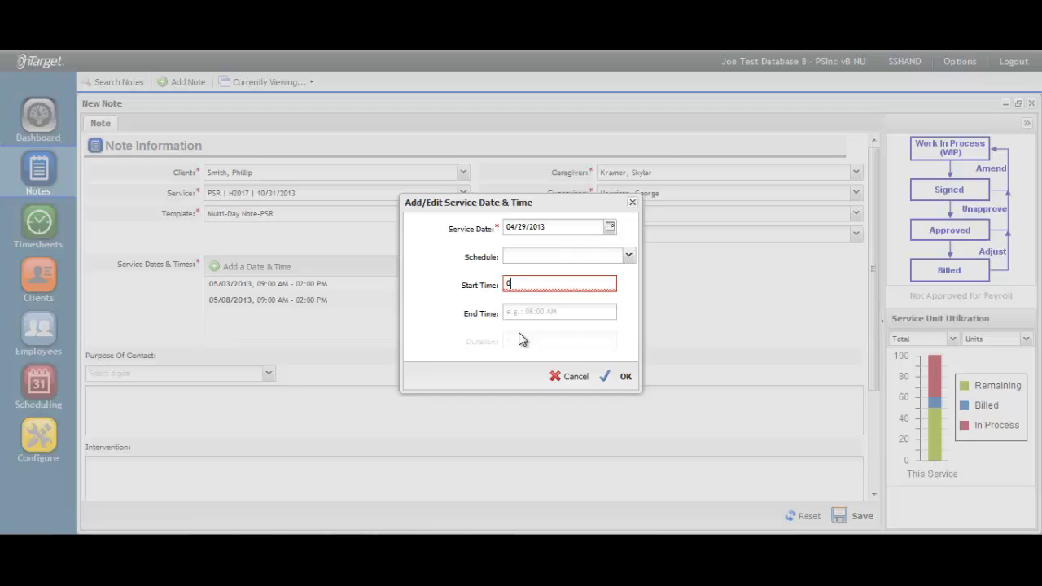
{"action": "key", "text": "Tab"}
{"action": "type", "text": "900a"}
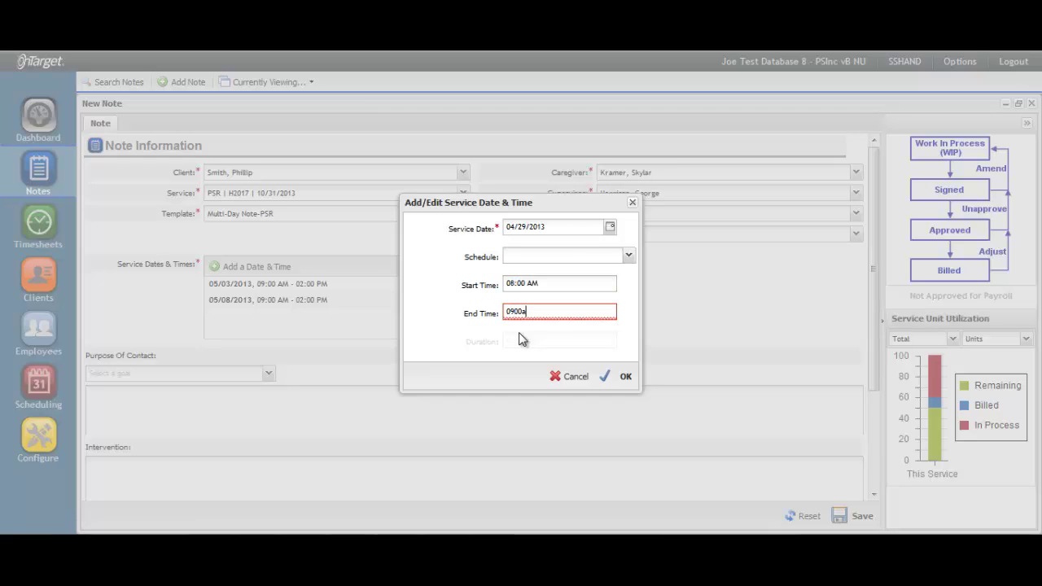
{"action": "key", "text": "Tab"}
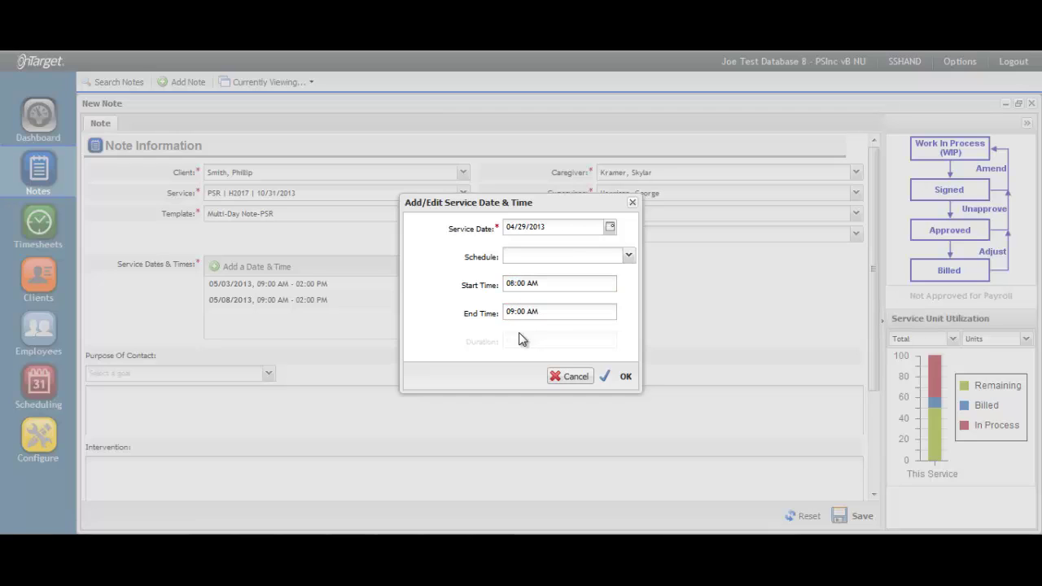
{"action": "left_click", "coordinate": [623, 376]}
Add a service date of 04/30/2013 to the note, from 09:00 AM to 03:00 PM.
{"action": "left_click", "coordinate": [259, 267]}
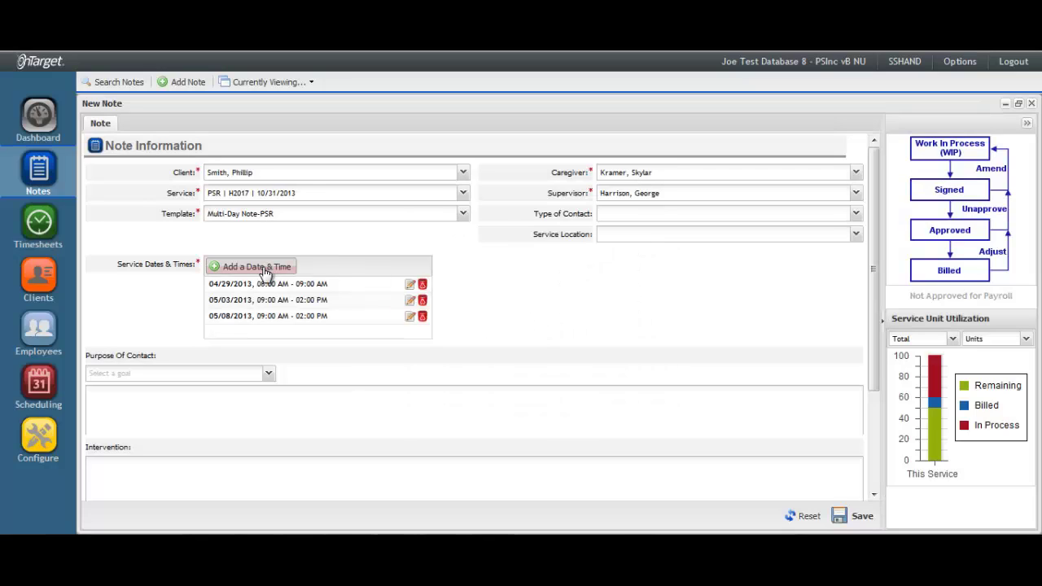
{"action": "left_click", "coordinate": [611, 228]}
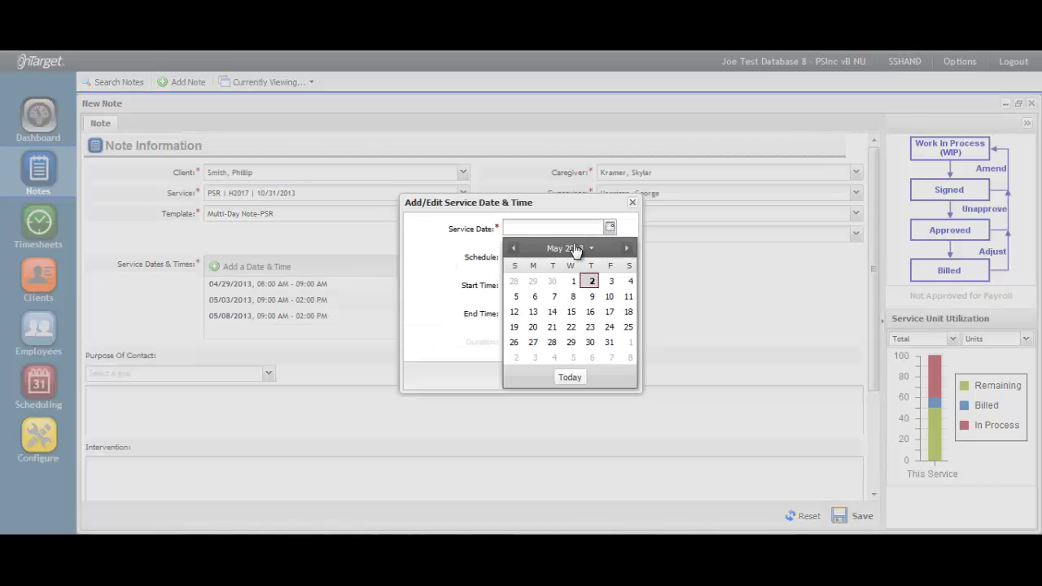
{"action": "left_click", "coordinate": [569, 285]}
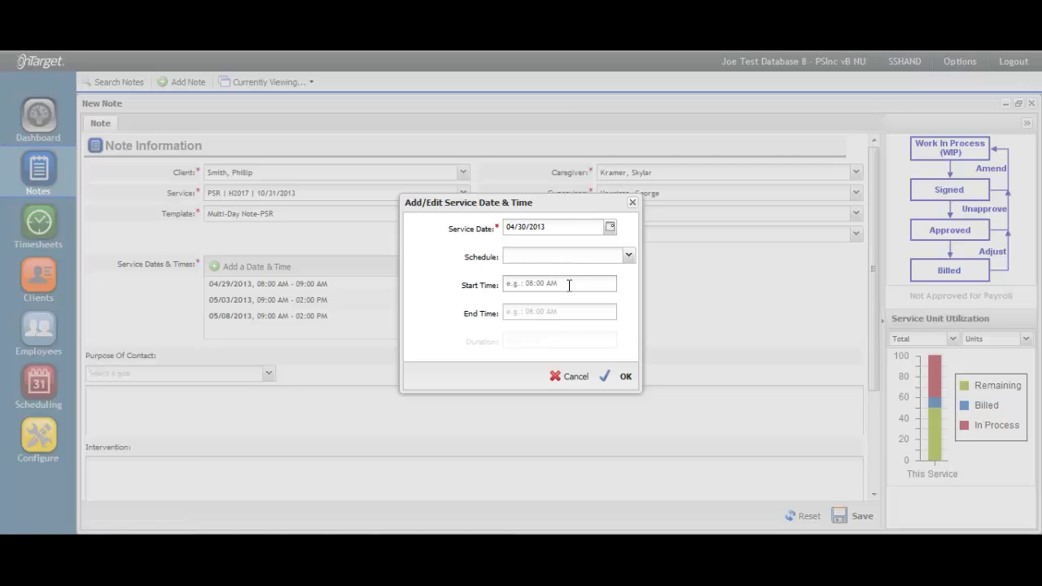
{"action": "type", "text": "0900a"}
{"action": "key", "text": "Tab"}
{"action": "type", "text": "0"}
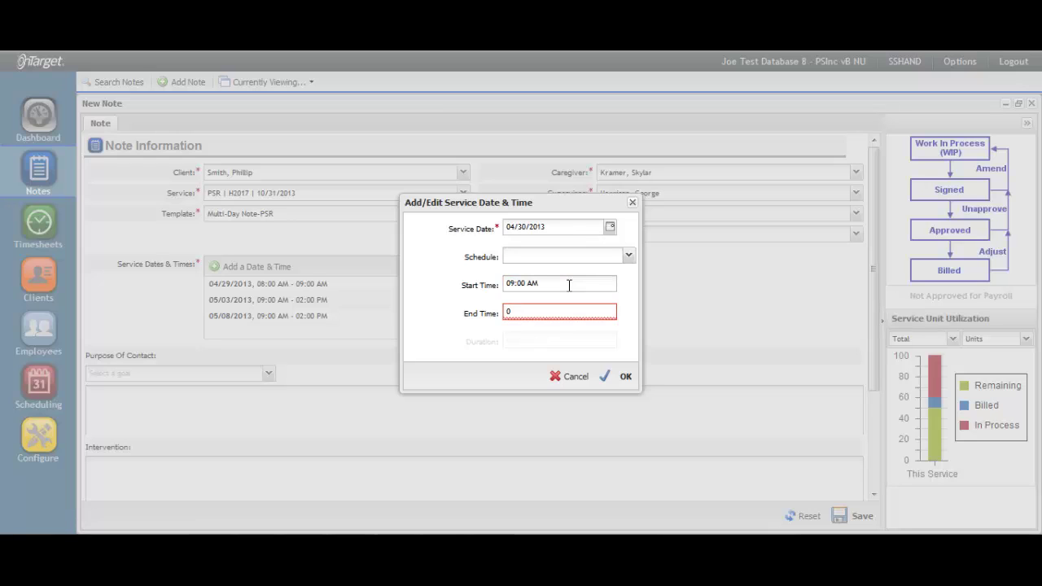
{"action": "type", "text": "300p"}
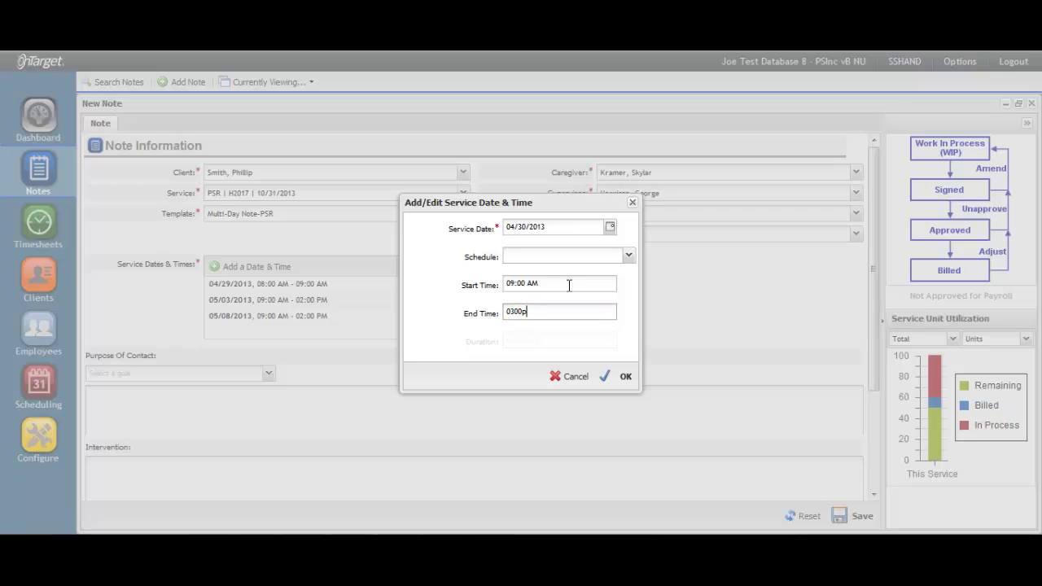
{"action": "left_click", "coordinate": [604, 383]}
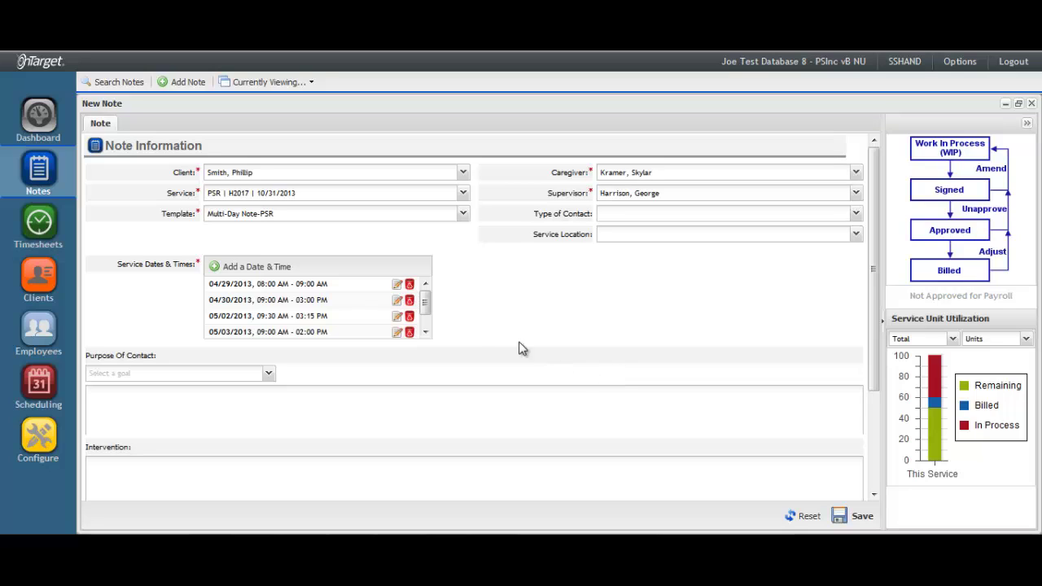
Remove the 04/29/2013 entry from the note's service dates and times.
{"action": "mouse_move", "coordinate": [425, 299]}
{"action": "left_mouse_down"}
{"action": "mouse_move", "coordinate": [425, 324]}
{"action": "mouse_move", "coordinate": [424, 299]}
{"action": "left_mouse_up"}
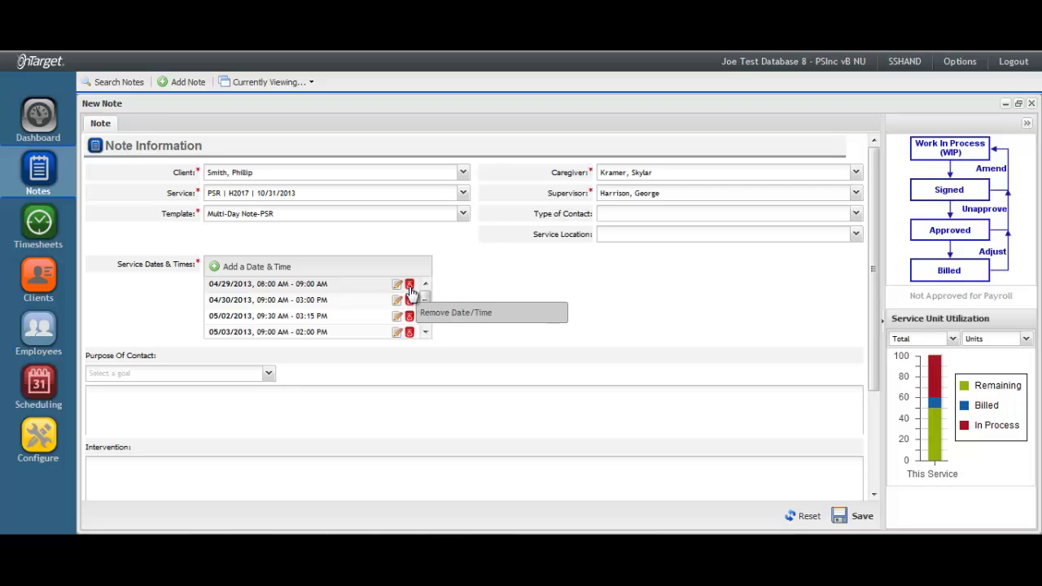
{"action": "left_click", "coordinate": [409, 287]}
{"action": "left_click", "coordinate": [481, 322]}
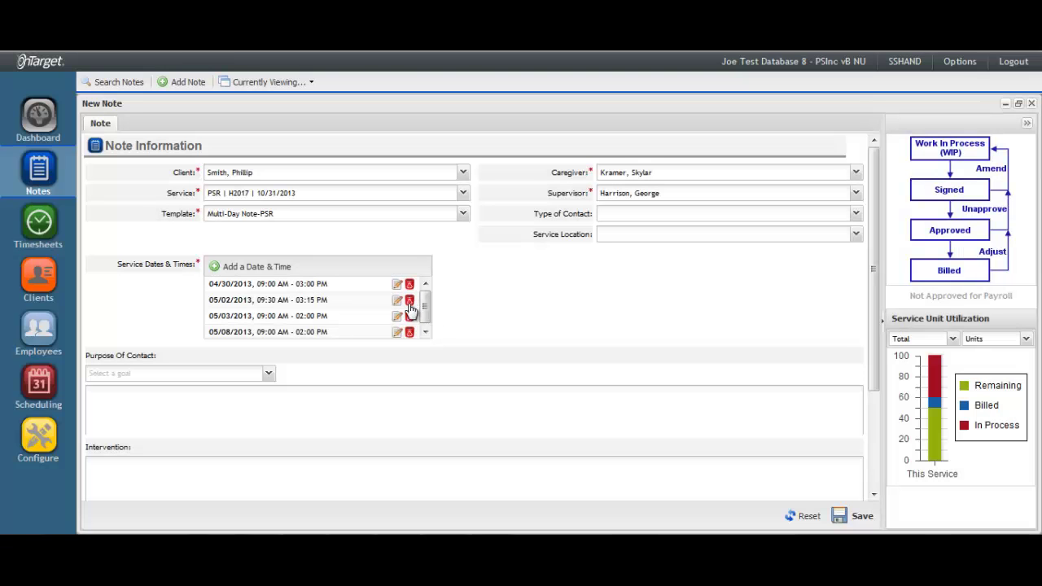
Edit the 04/30/2013 service entry and set its end time to 04:00 PM.
{"action": "left_click", "coordinate": [398, 284]}
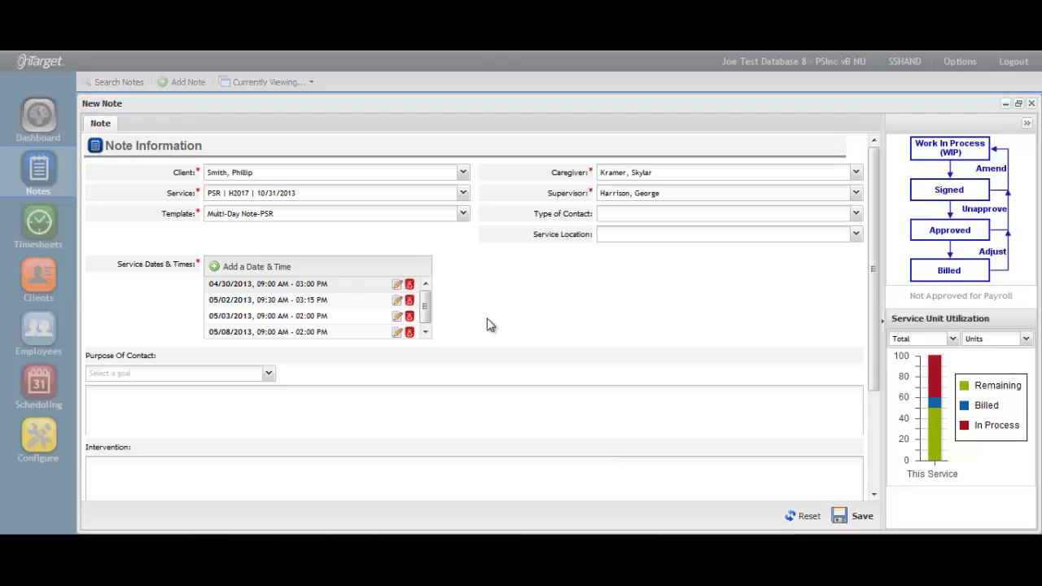
{"action": "left_click_drag", "start_coordinate": [547, 313], "coordinate": [491, 314]}
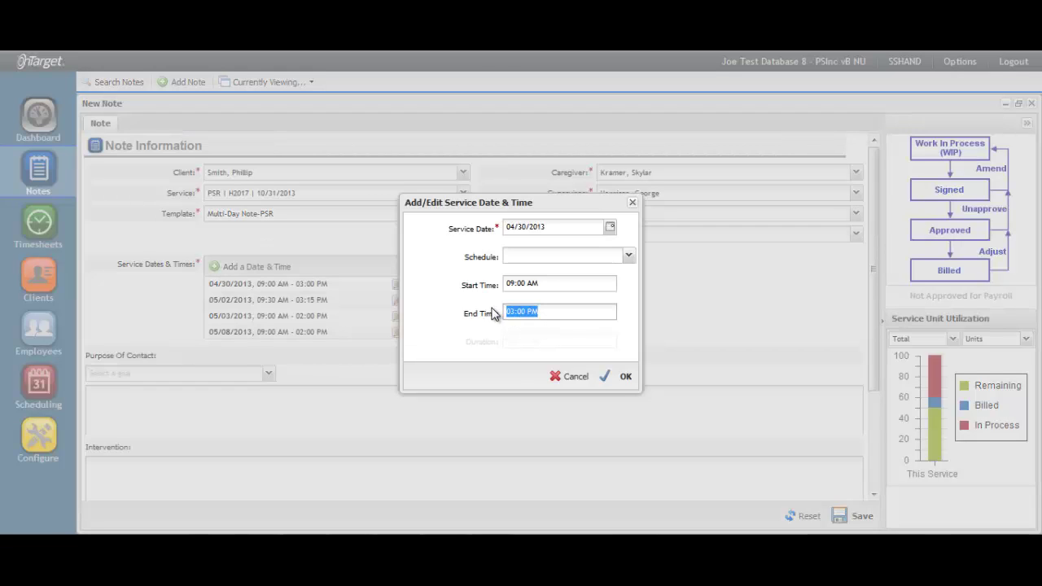
{"action": "type", "text": "0400p"}
{"action": "left_click", "coordinate": [617, 379]}
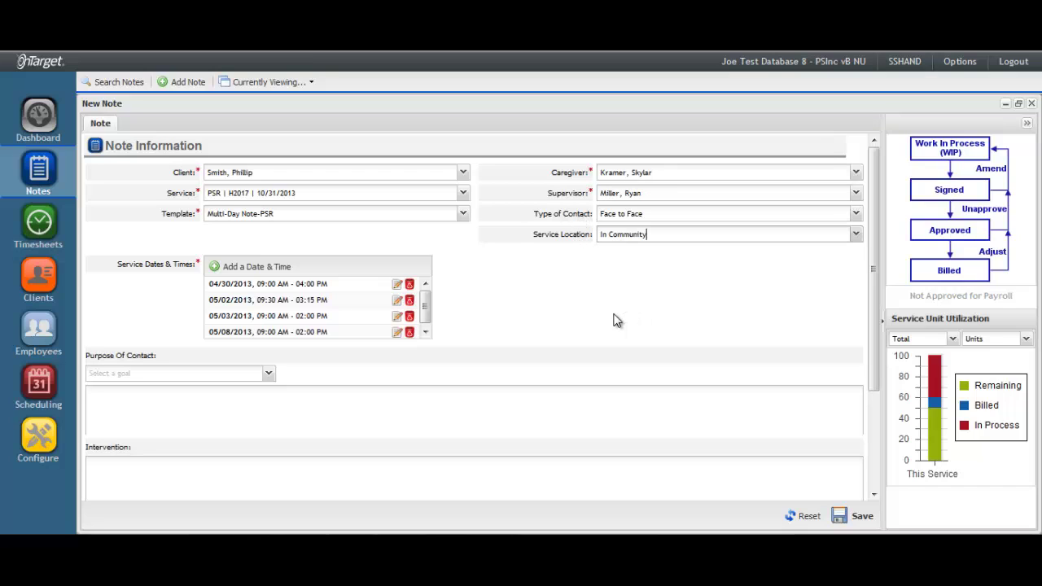
Save the new note and look over its Purpose of Contact, Intervention and Effectiveness sections.
{"action": "left_click", "coordinate": [849, 516]}
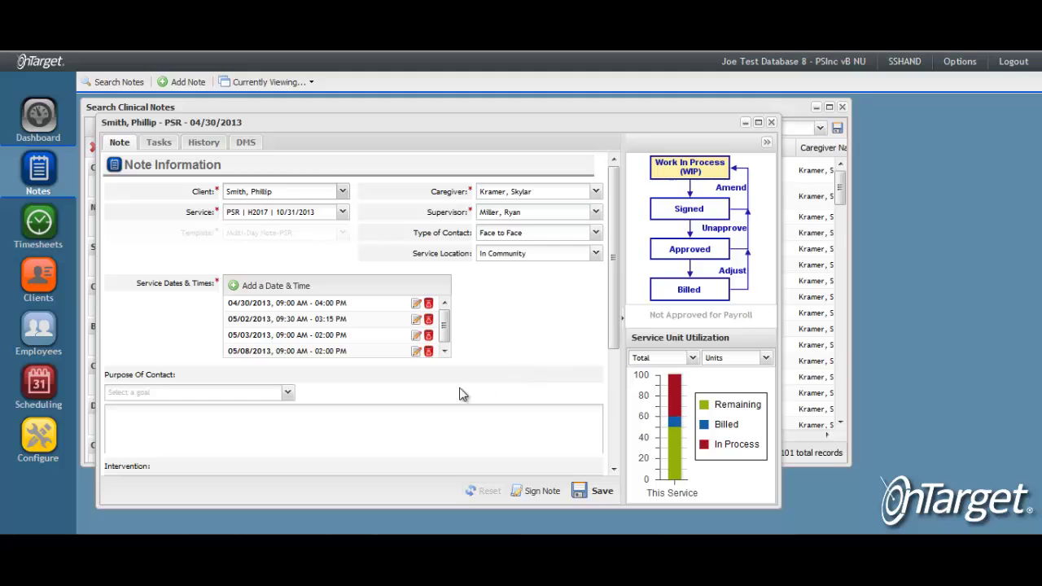
{"action": "scroll", "coordinate": [356, 396], "scroll_direction": "down", "scroll_amount": 4}
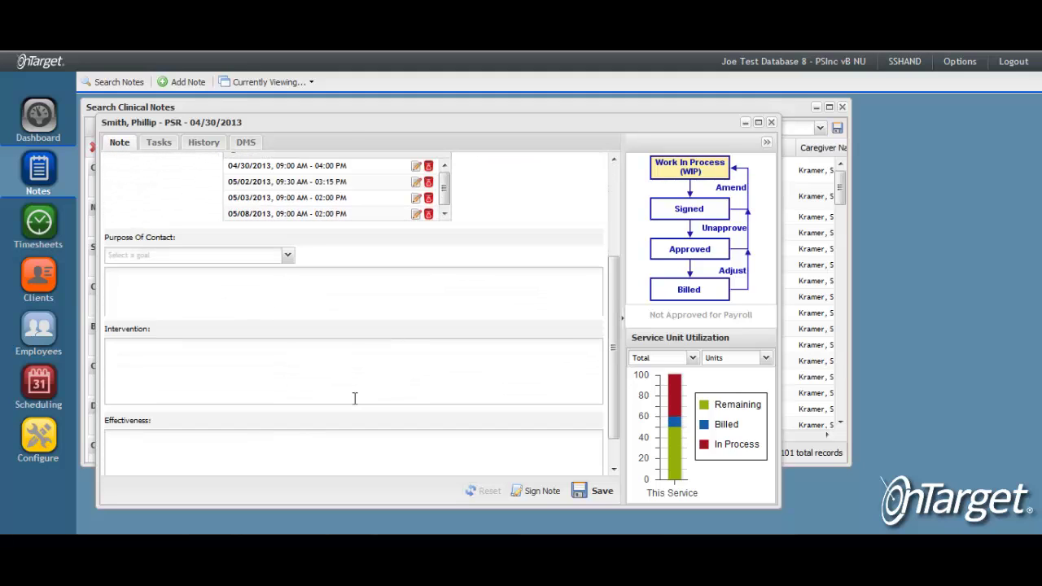
{"action": "scroll", "coordinate": [355, 397], "scroll_direction": "down", "scroll_amount": 1}
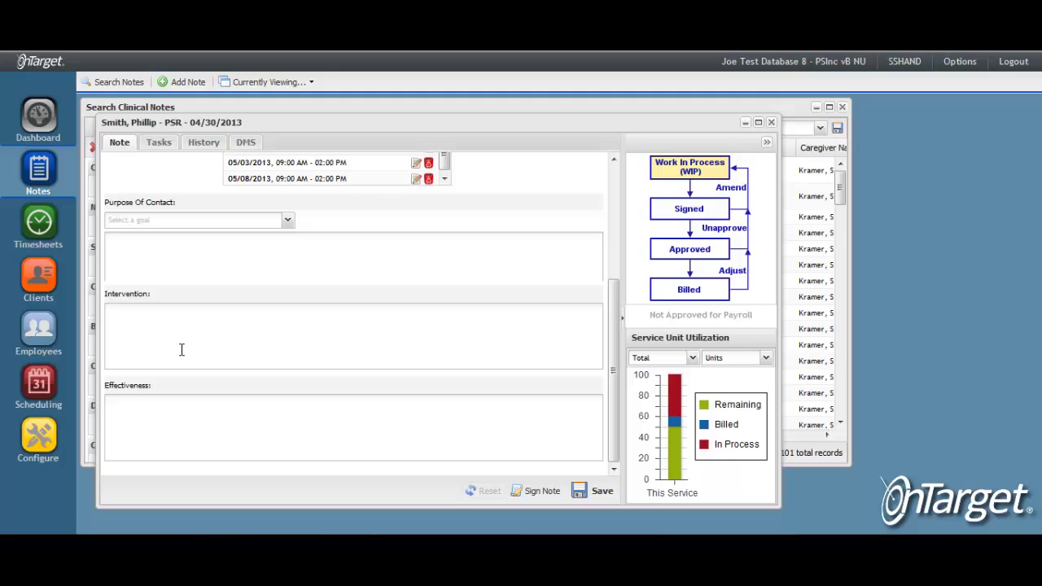
Look at the customization options available in the system configuration area.
{"action": "left_click", "coordinate": [39, 443]}
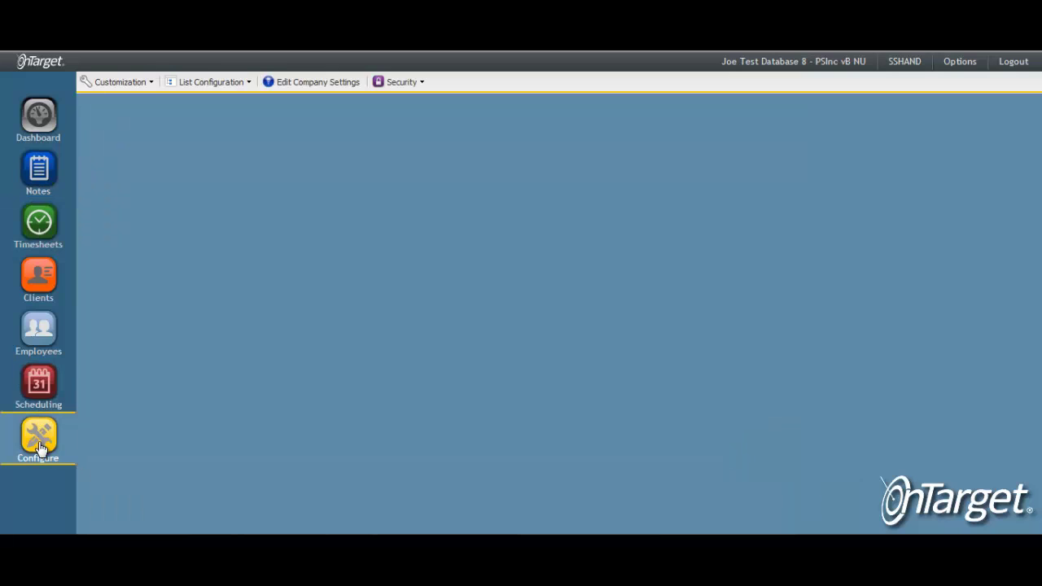
{"action": "left_click", "coordinate": [149, 85]}
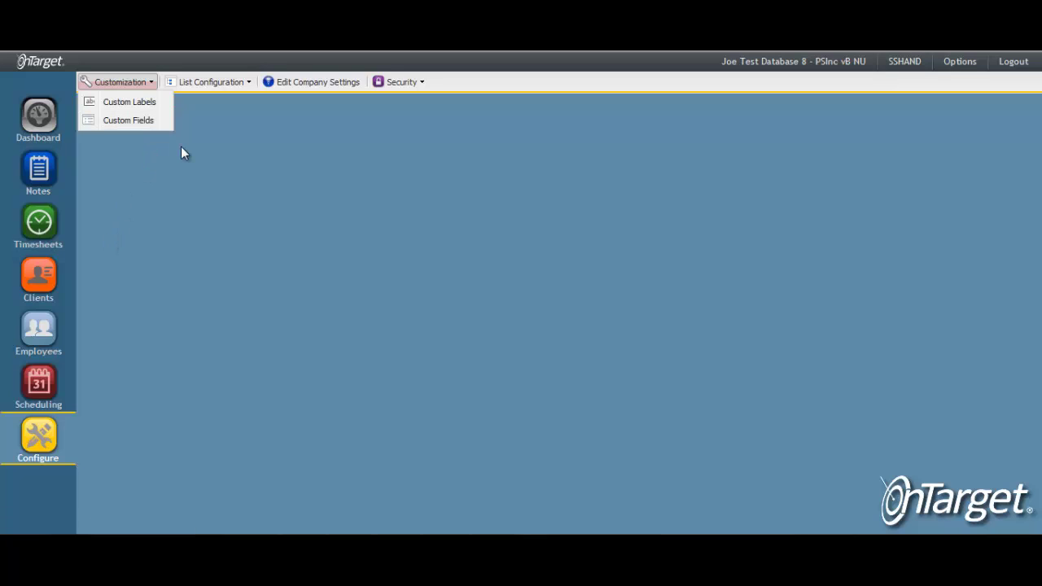
Open the report of the 04/22/2013 to 04/26/2013 PSR note in a maximized window and review its service dates, narrative and signatures.
{"action": "left_click", "coordinate": [57, 183]}
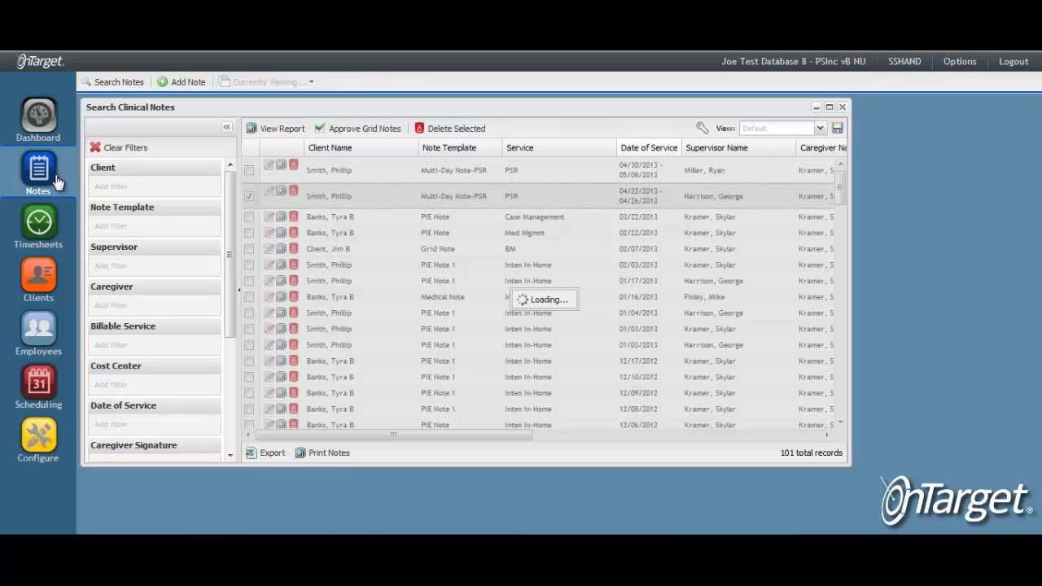
{"action": "left_click", "coordinate": [353, 198]}
{"action": "double_click", "coordinate": [352, 198]}
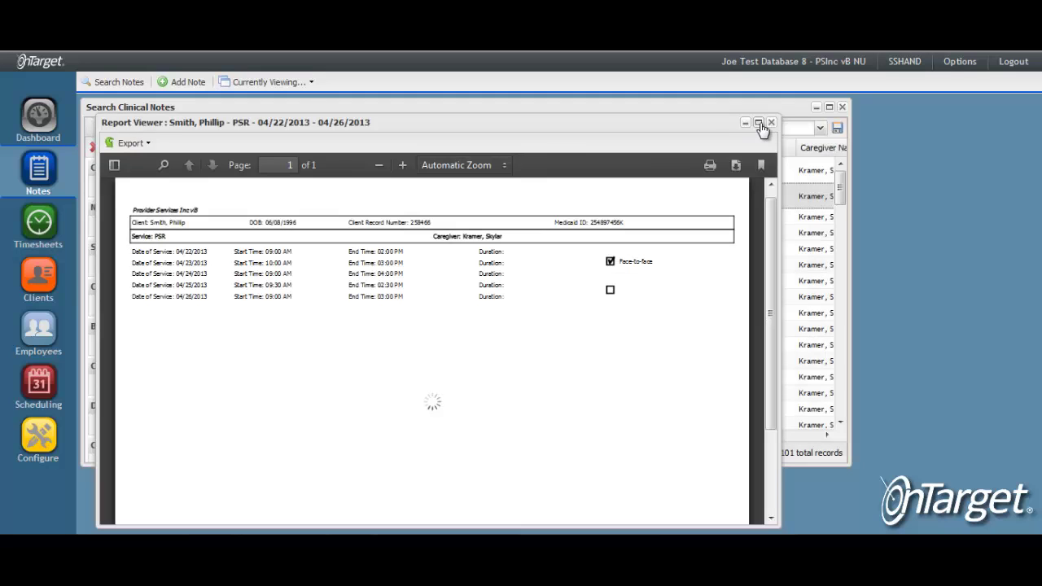
{"action": "left_click", "coordinate": [759, 124]}
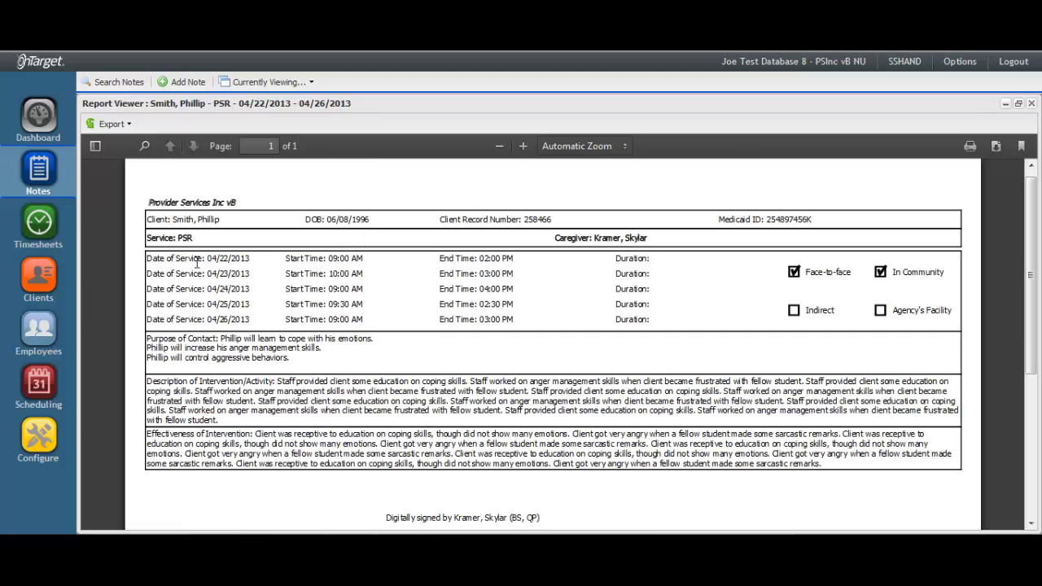
{"action": "scroll", "coordinate": [407, 361], "scroll_direction": "down", "scroll_amount": 3}
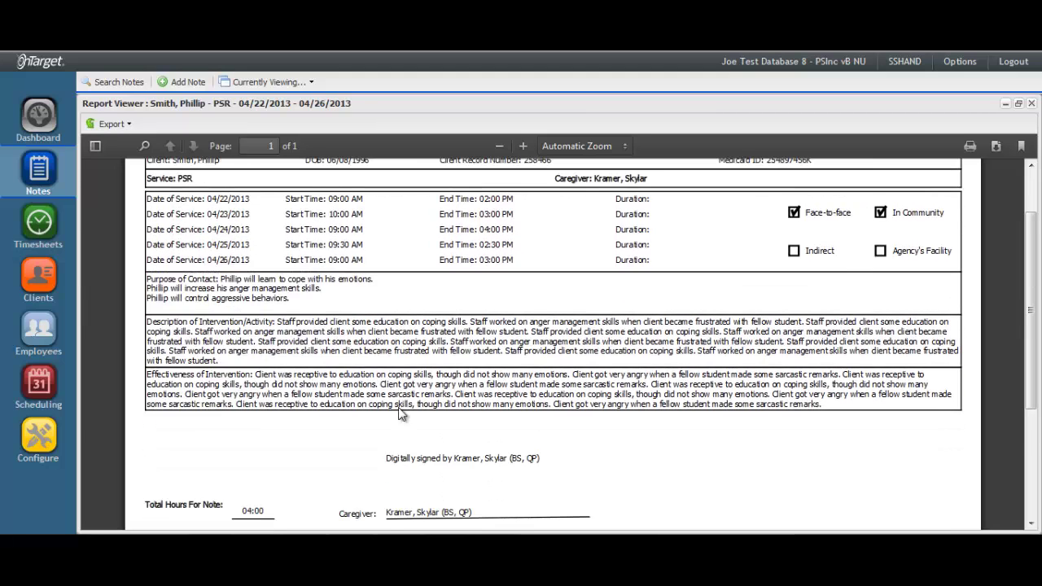
{"action": "scroll", "coordinate": [399, 448], "scroll_direction": "down", "scroll_amount": 2}
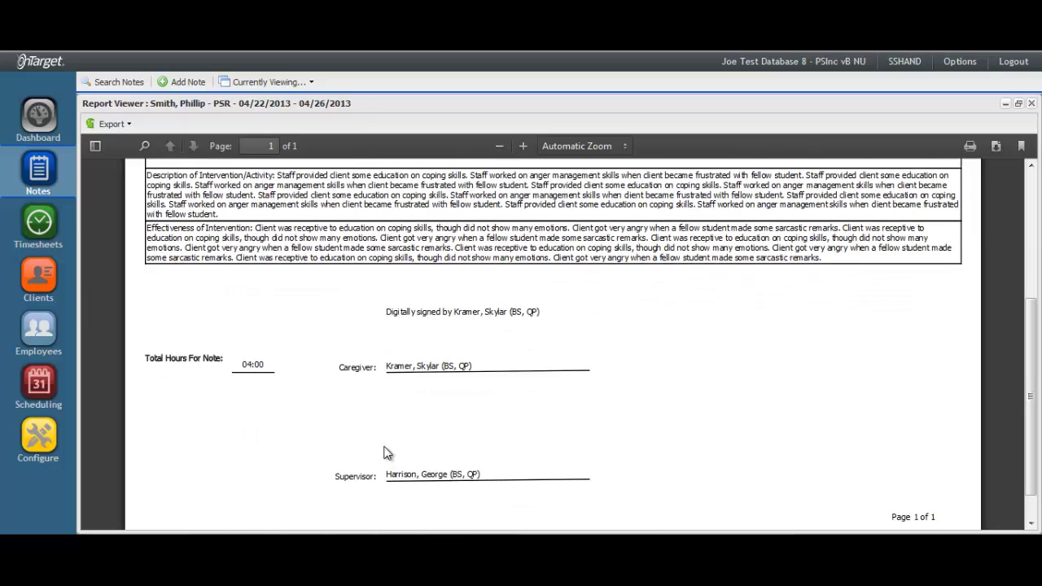
{"action": "scroll", "coordinate": [386, 453], "scroll_direction": "up", "scroll_amount": 5}
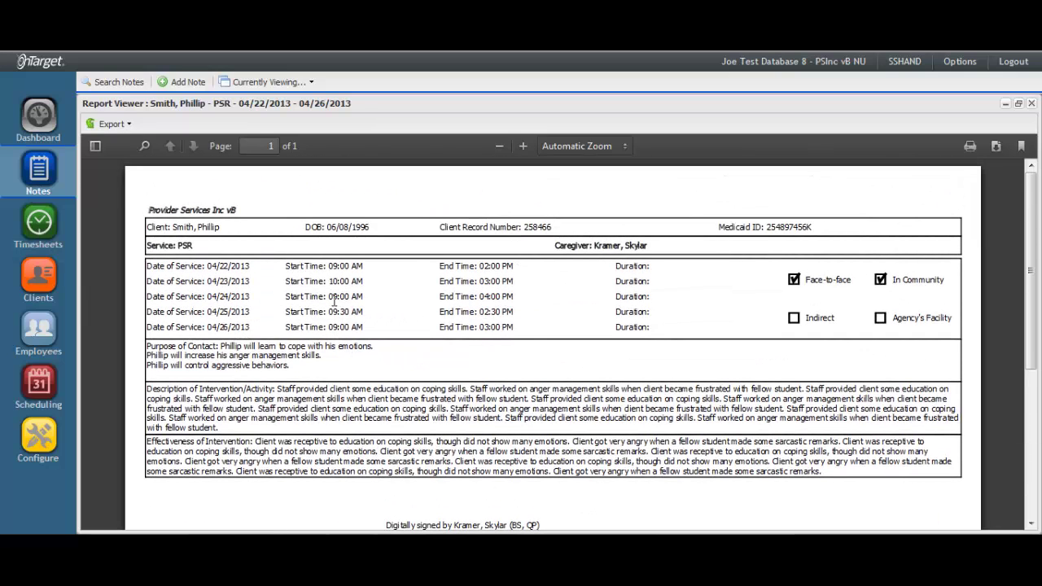